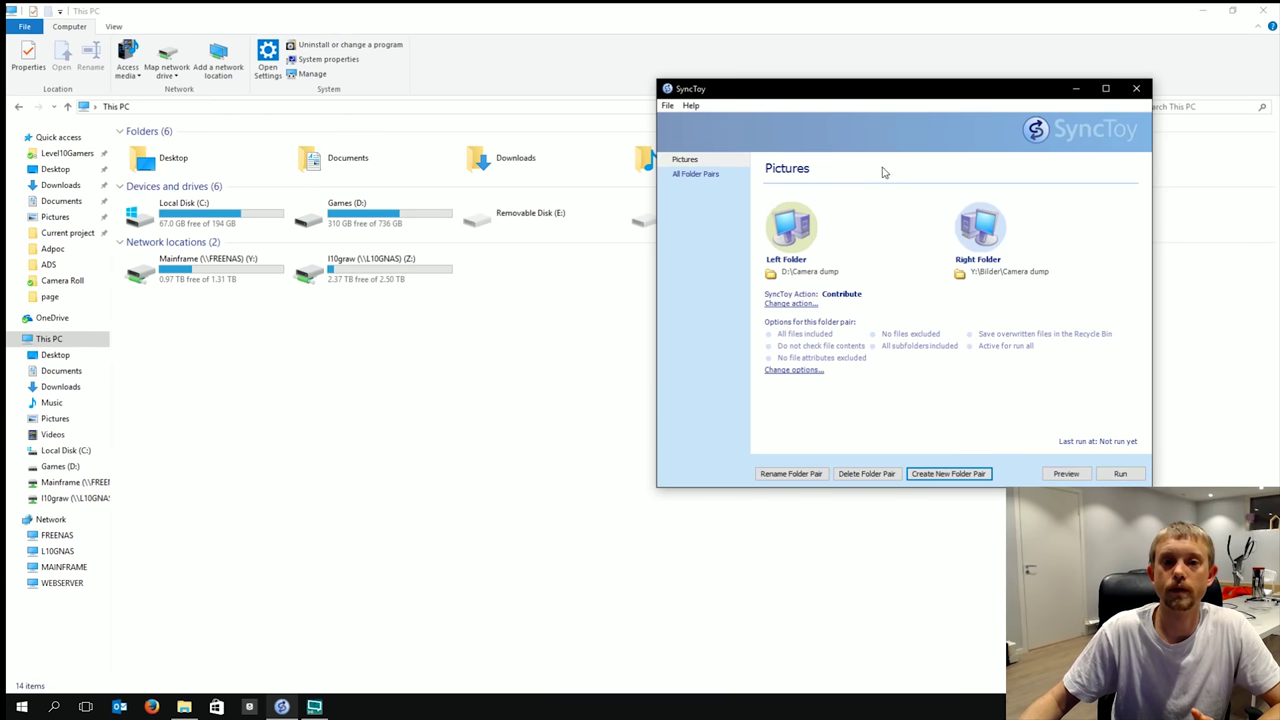
# Step: Check SyncToy's version and build information, and close the information window
pyautogui.moveTo(1013, 92); pyautogui.dragTo(784, 174)
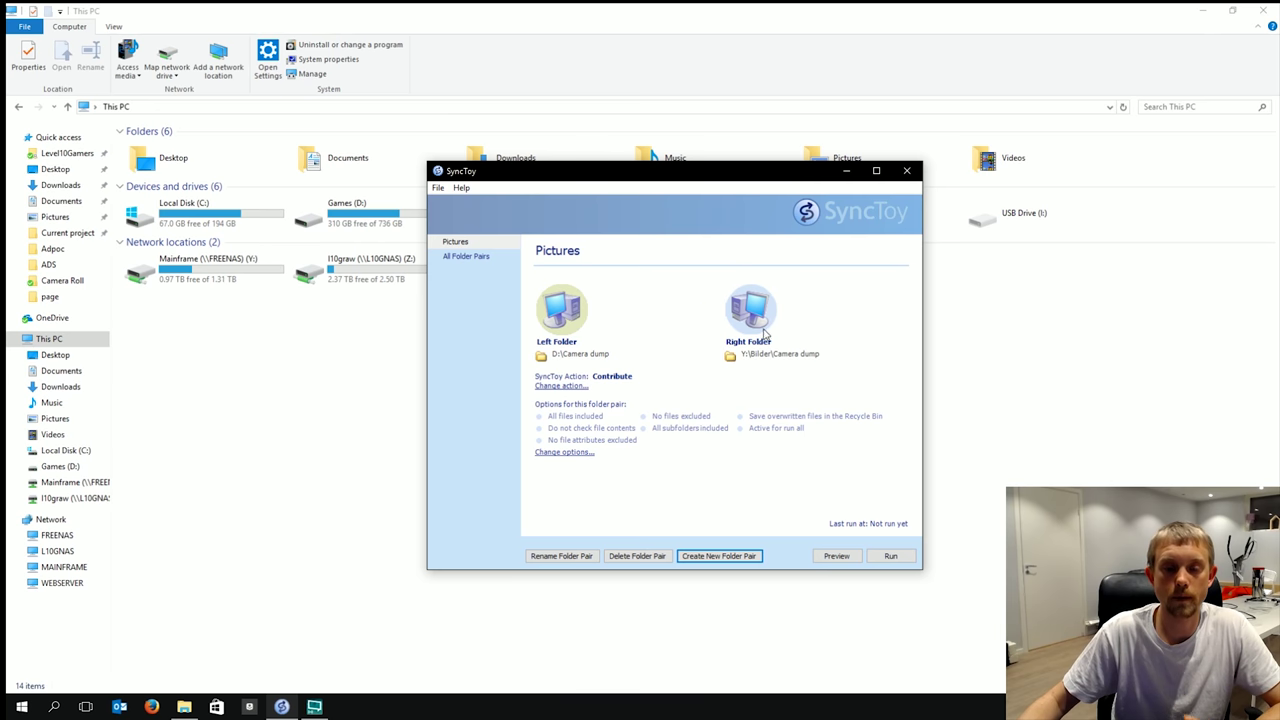
pyautogui.click(461, 187)
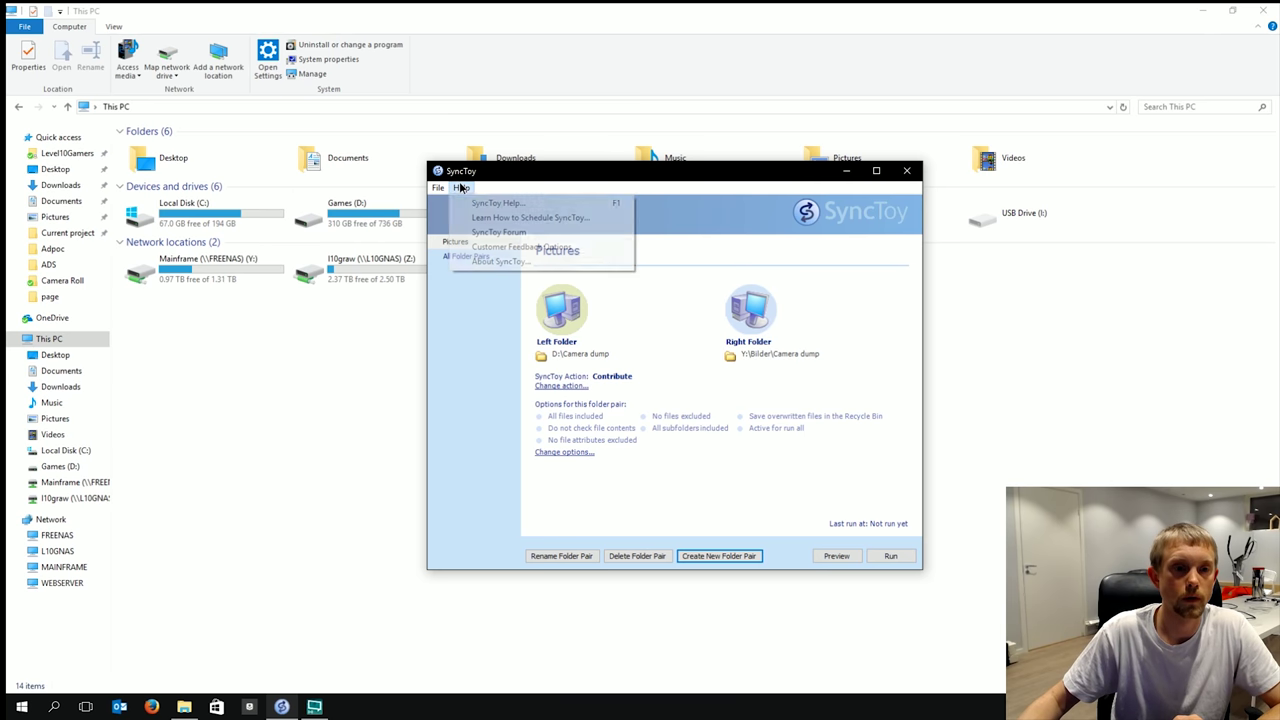
pyautogui.click(495, 262)
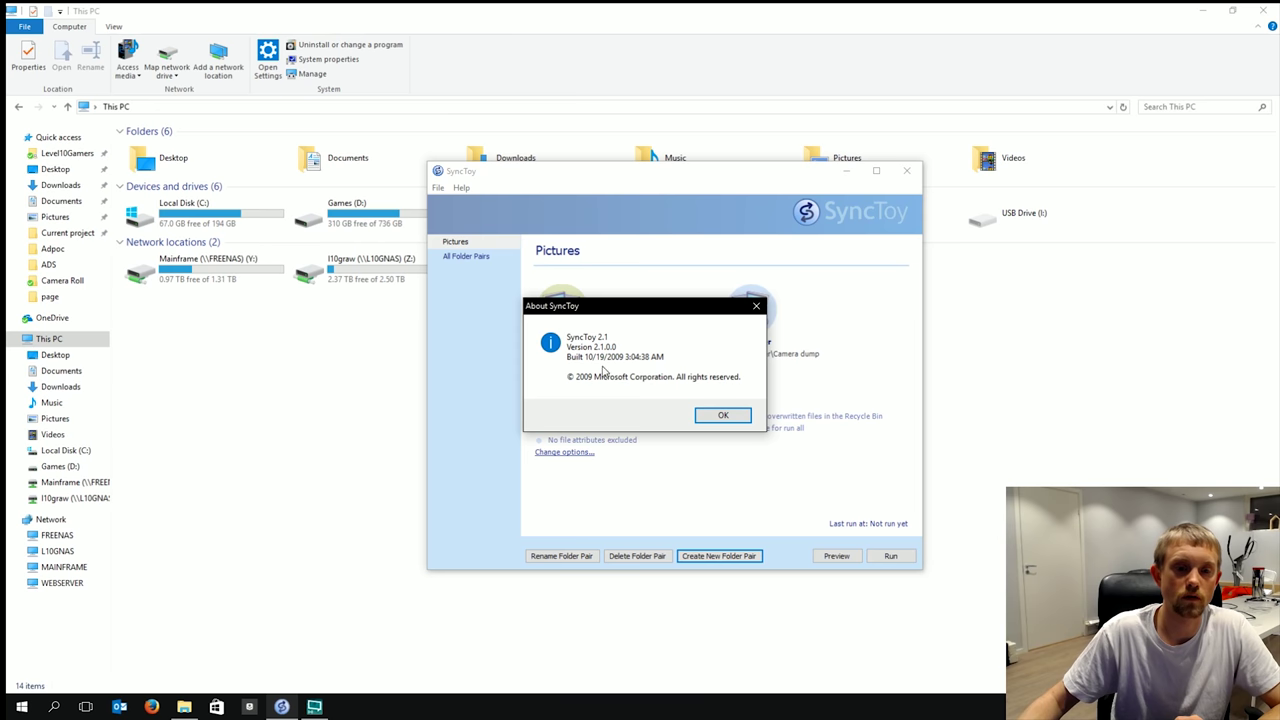
pyautogui.click(721, 415)
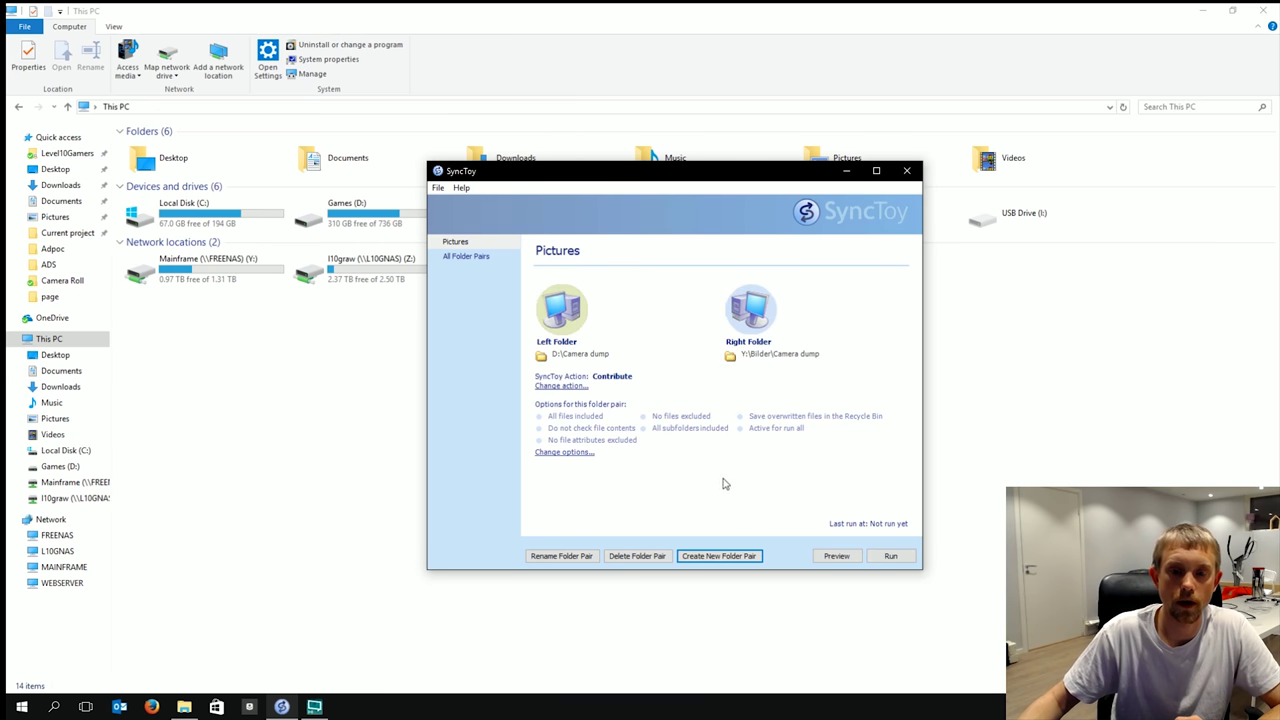
# Step: Open the detailed help on sync actions from the Pictures pair's action settings and enlarge the help window
pyautogui.moveTo(627, 180); pyautogui.dragTo(765, 147)
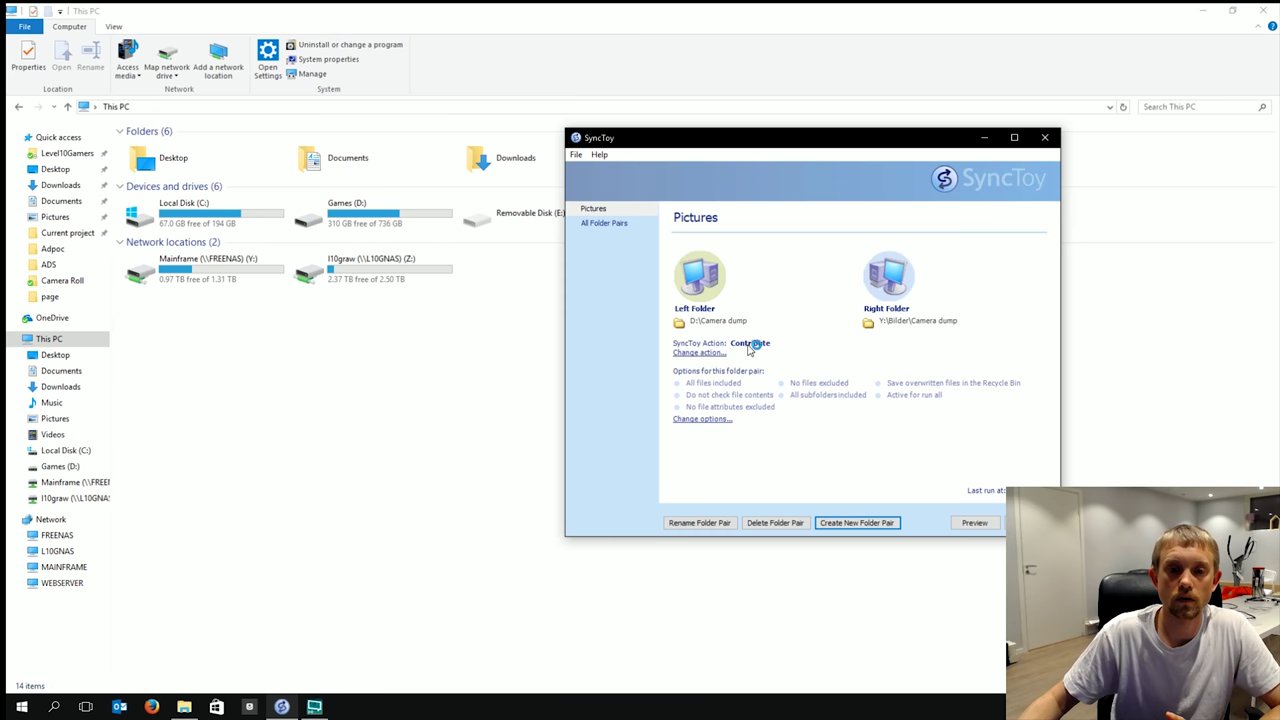
pyautogui.click(708, 354)
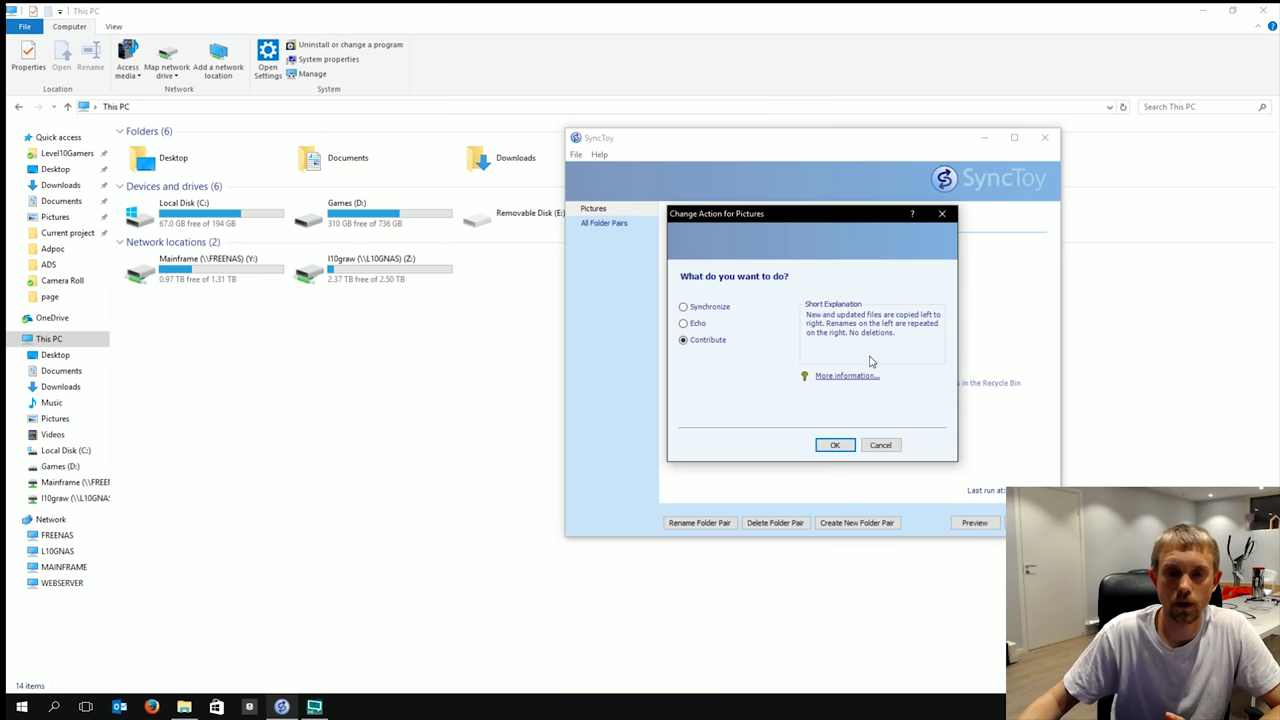
pyautogui.click(847, 376)
pyautogui.moveTo(438, 70); pyautogui.dragTo(755, 147)
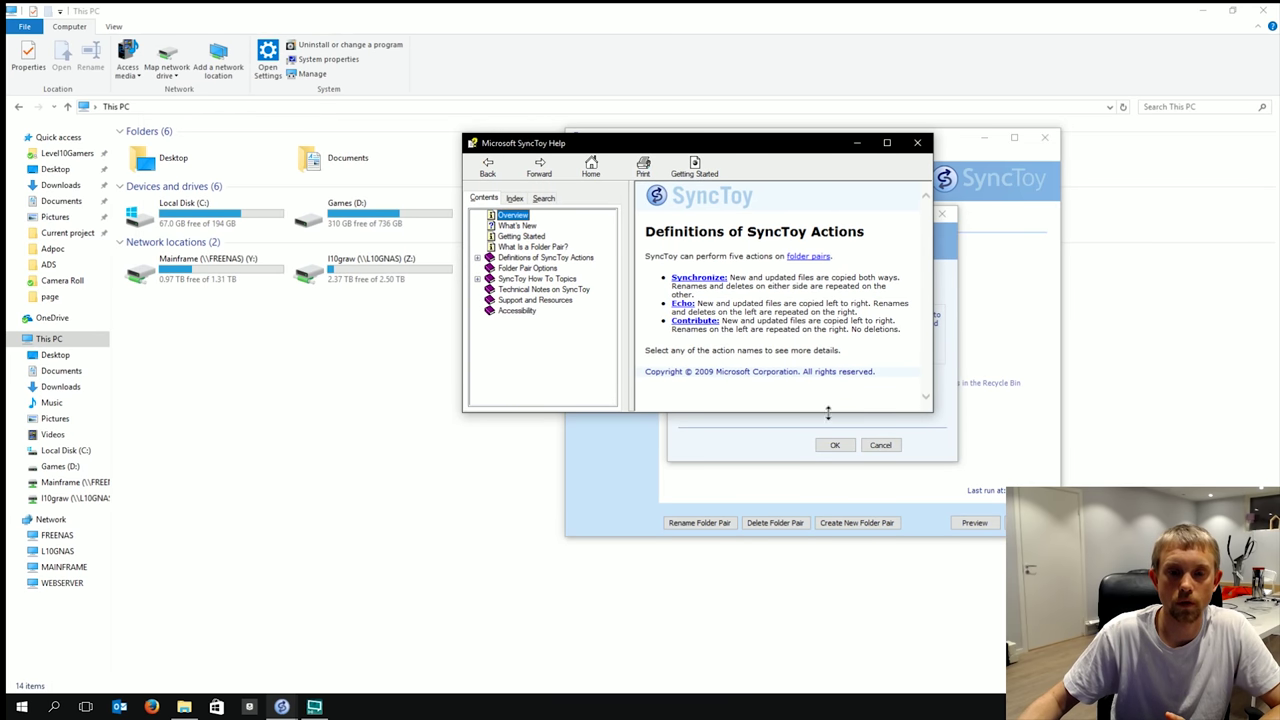
pyautogui.moveTo(828, 413); pyautogui.dragTo(826, 495)
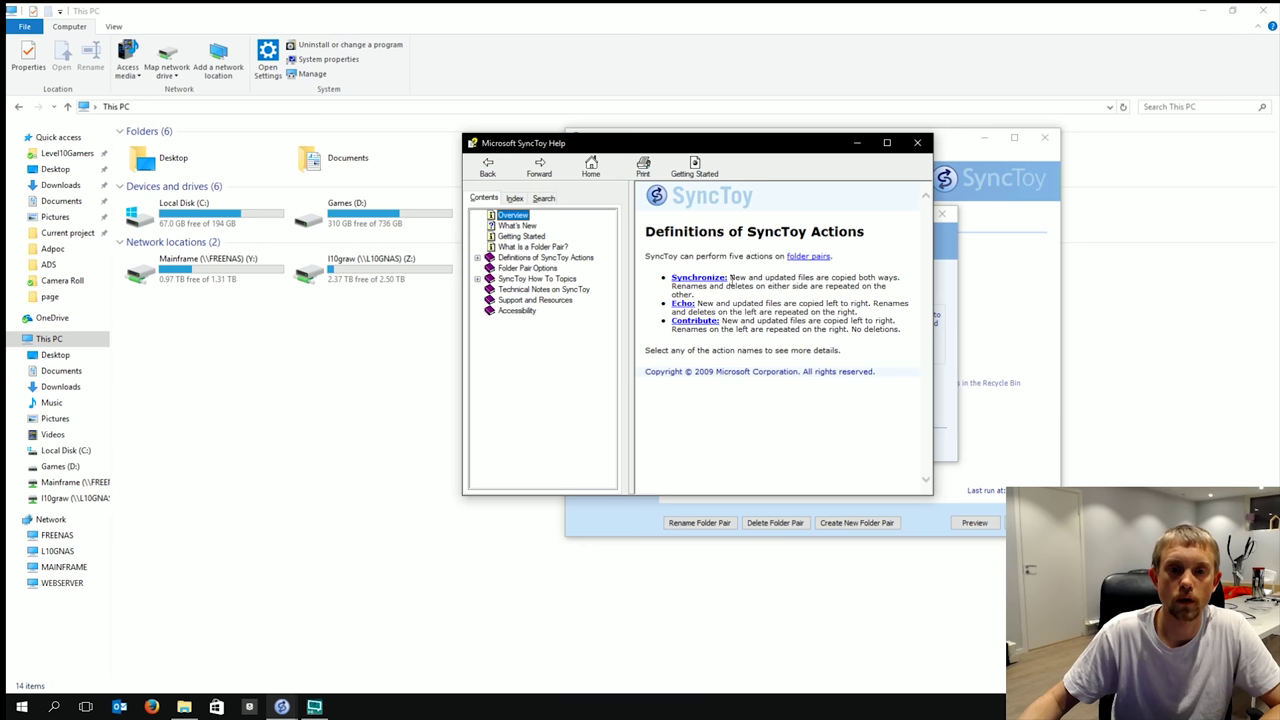
# Step: Read the help definitions of the Synchronize, Echo and Contribute actions, and close the help
pyautogui.moveTo(731, 280); pyautogui.dragTo(886, 288)
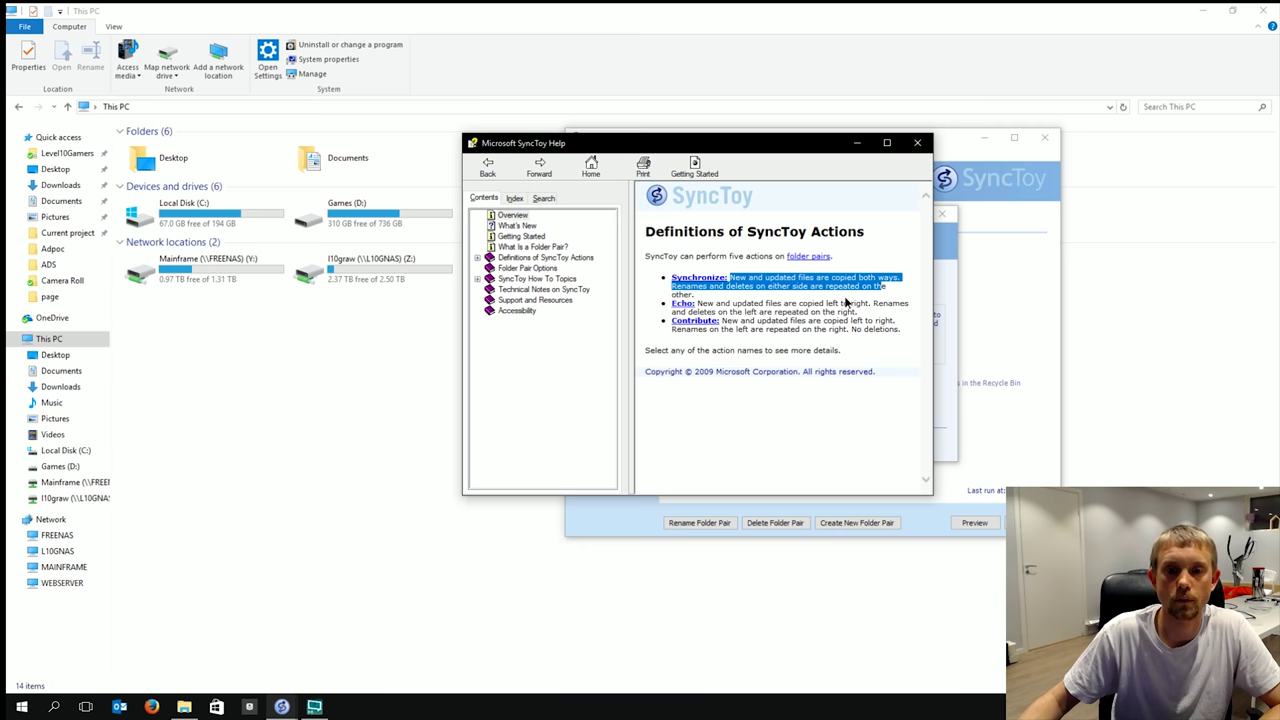
pyautogui.click(709, 299)
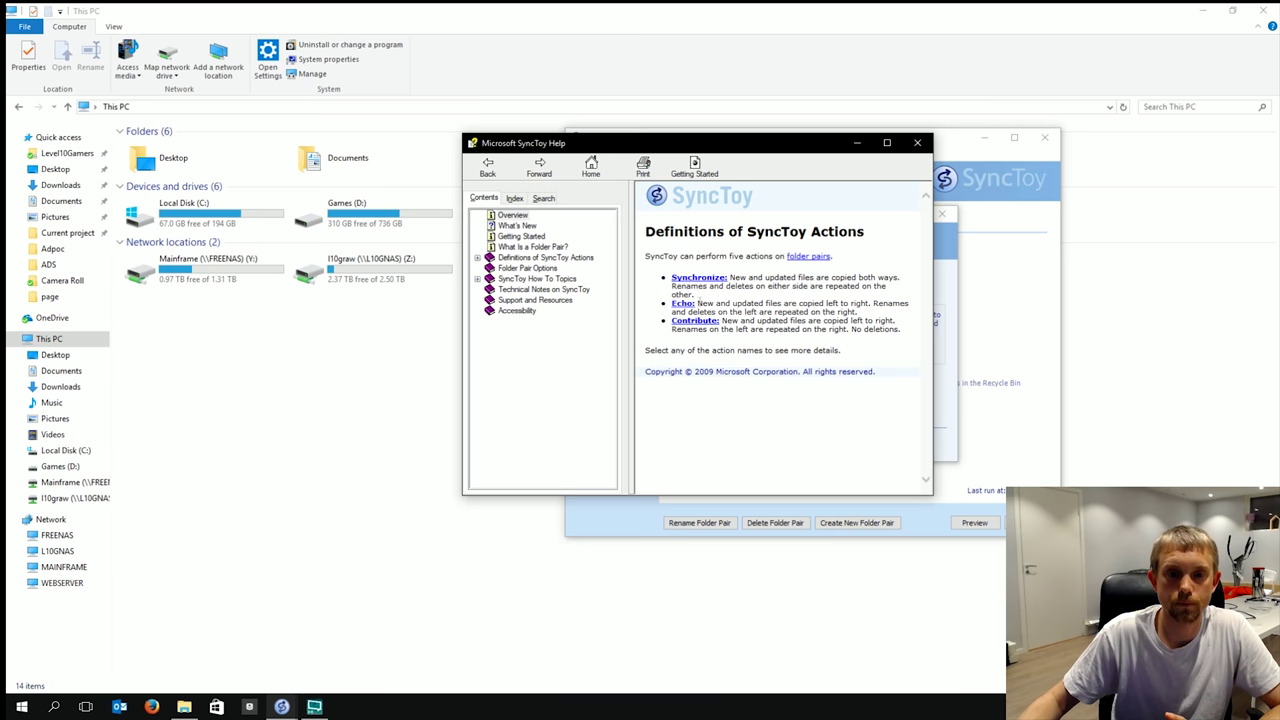
pyautogui.moveTo(697, 303); pyautogui.dragTo(853, 312)
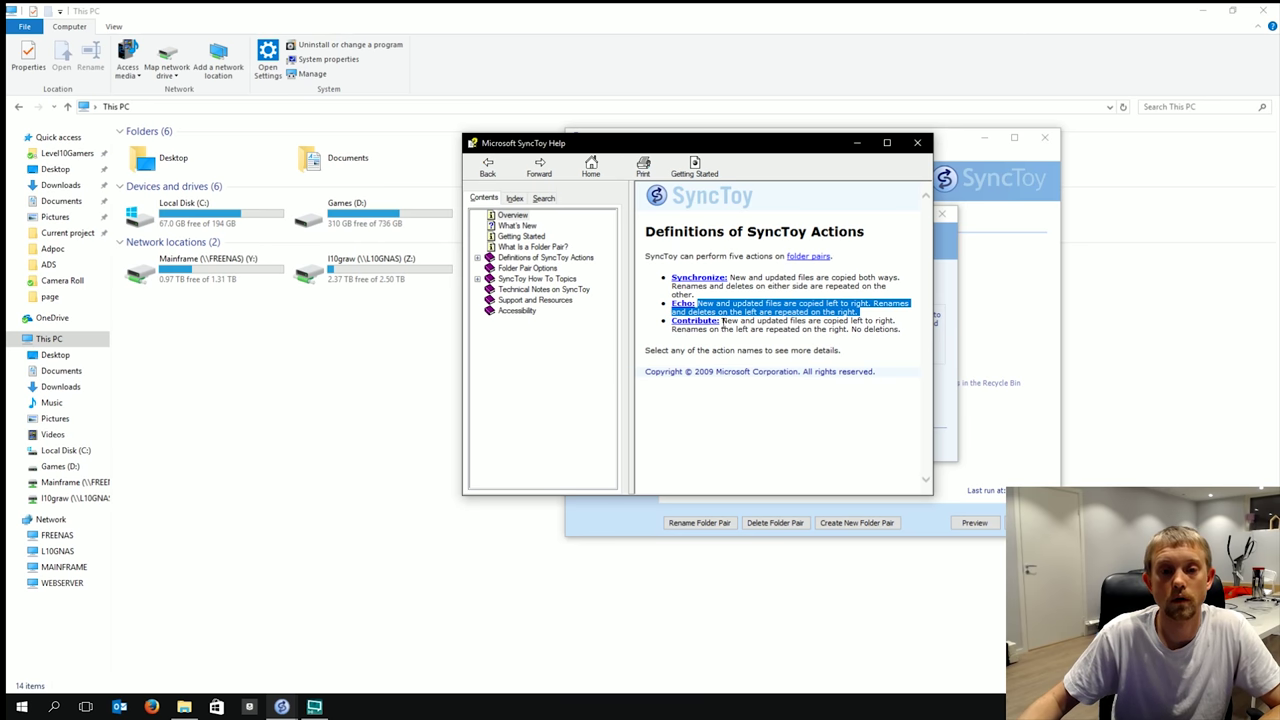
pyautogui.moveTo(722, 321); pyautogui.dragTo(850, 321)
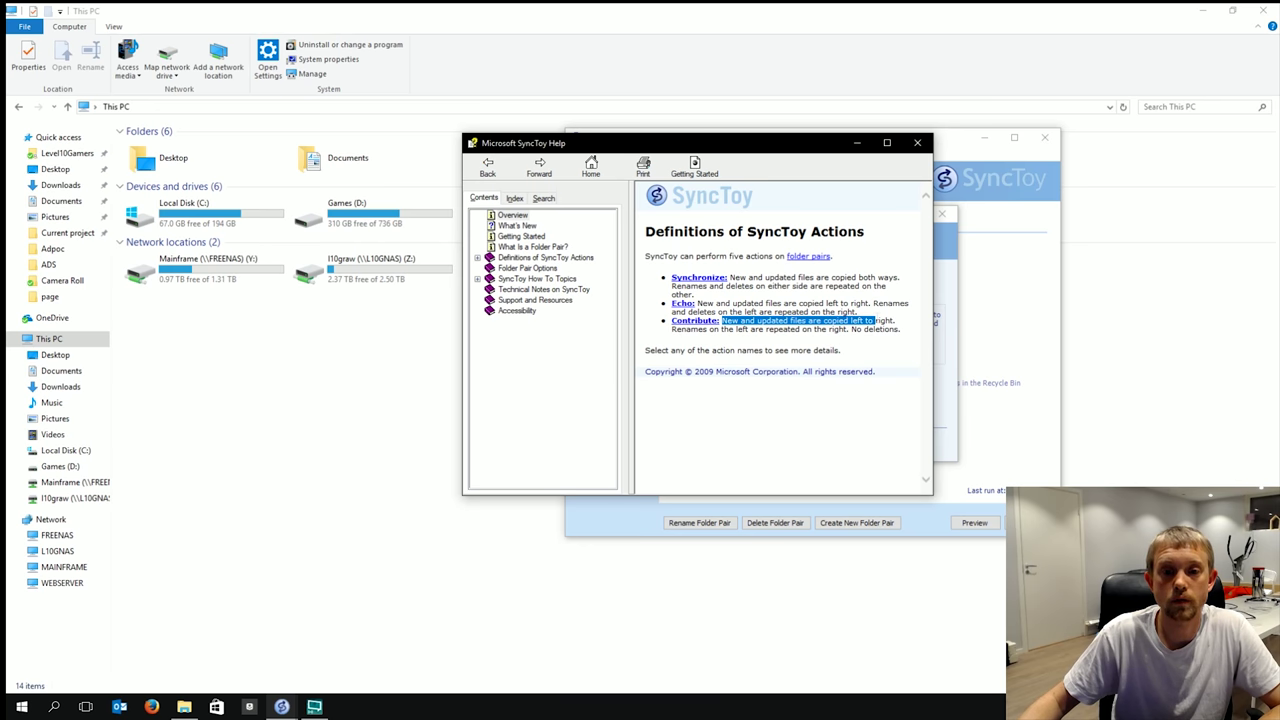
pyautogui.moveTo(719, 329); pyautogui.dragTo(918, 328)
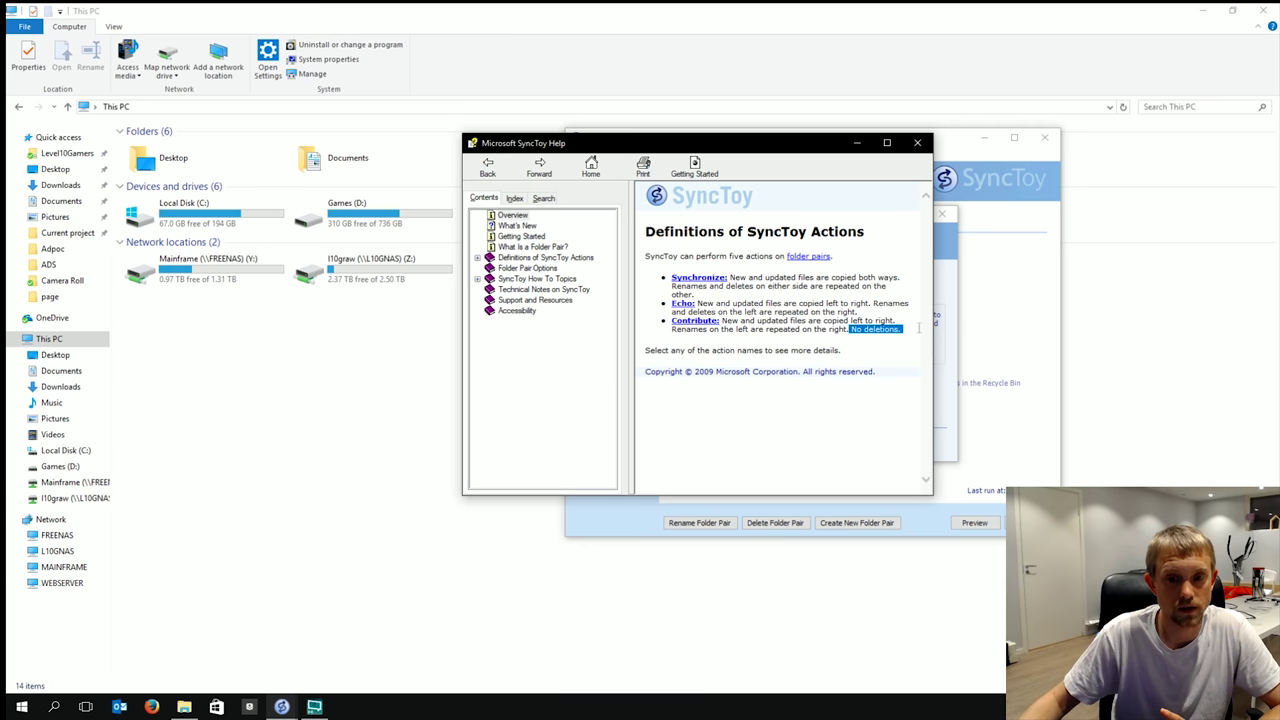
pyautogui.click(919, 144)
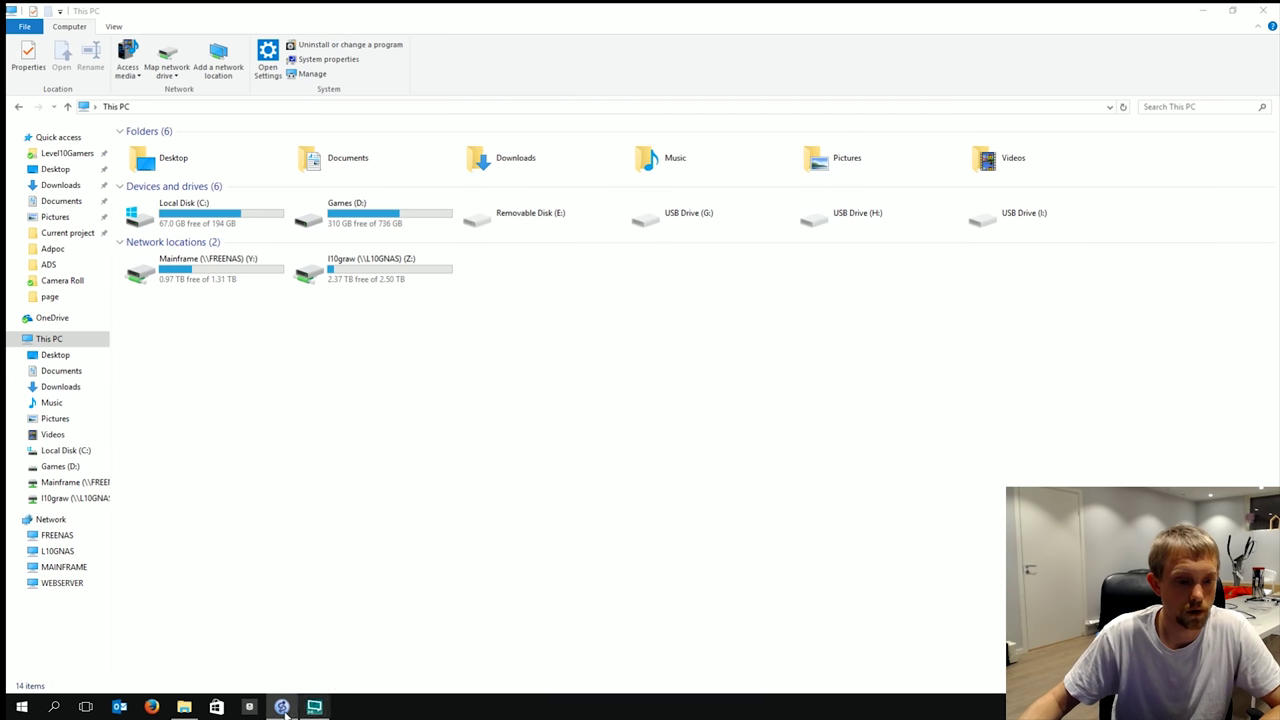
# Step: Return to SyncToy and dismiss the Pictures pair's action settings without making a change
pyautogui.moveTo(281, 707)
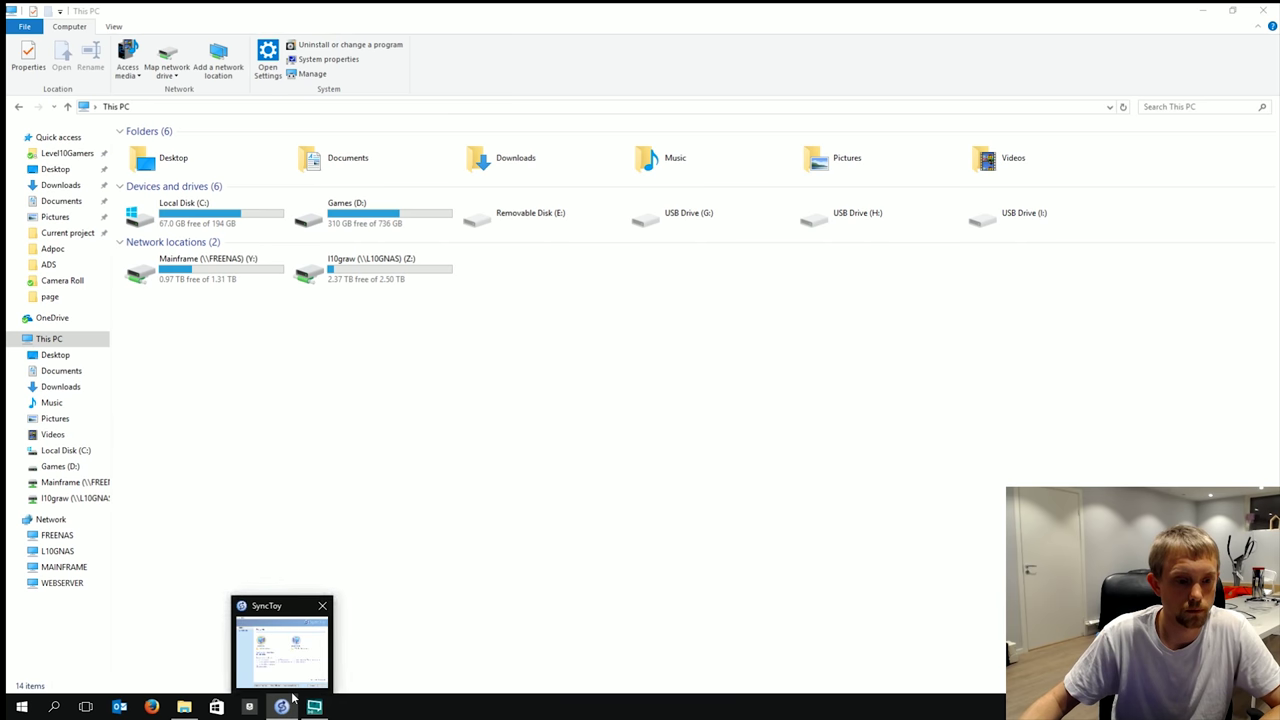
pyautogui.click(293, 670)
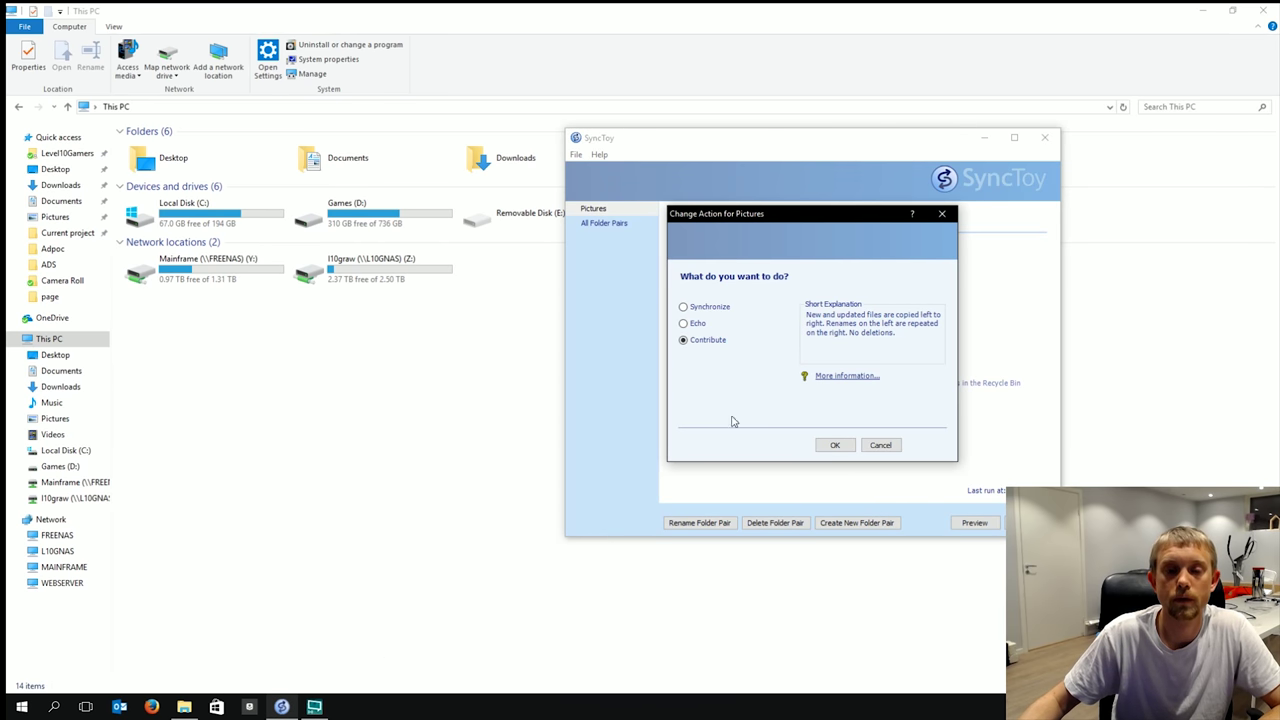
pyautogui.click(879, 446)
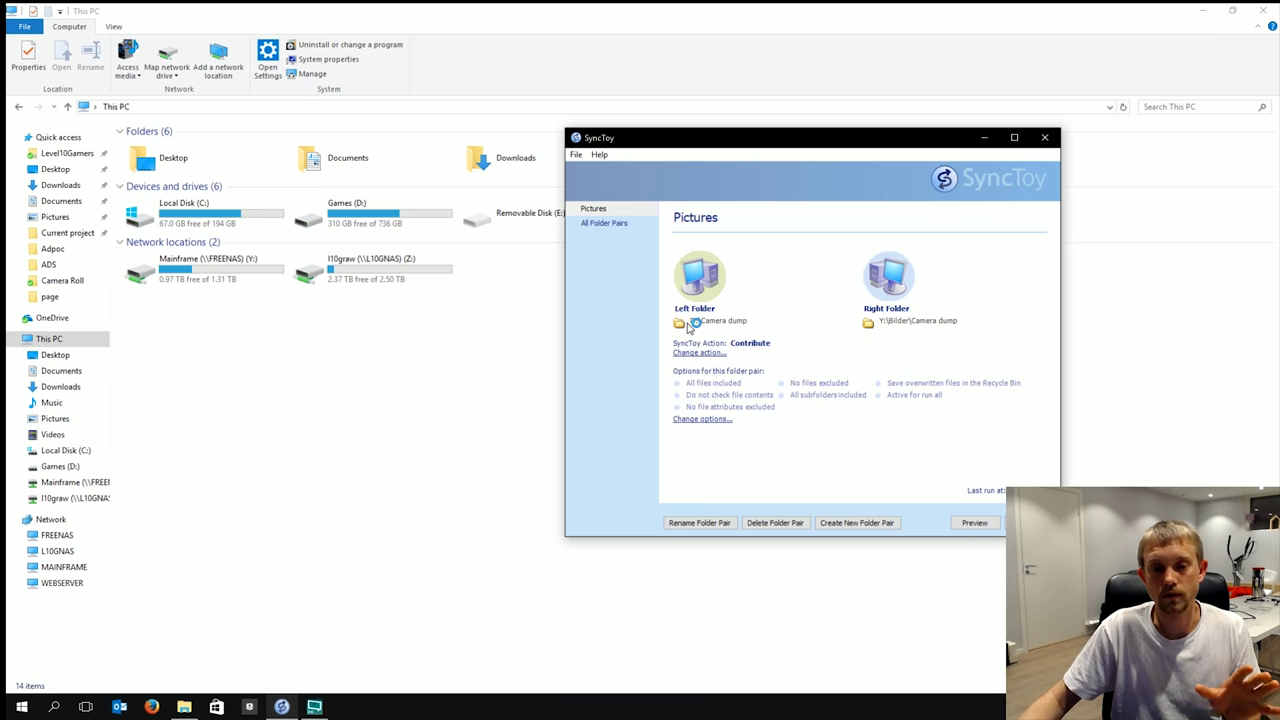
# Step: Preview the sync operations between the Pictures pair's two Camera dump folders, and close the preview
pyautogui.click(742, 322)
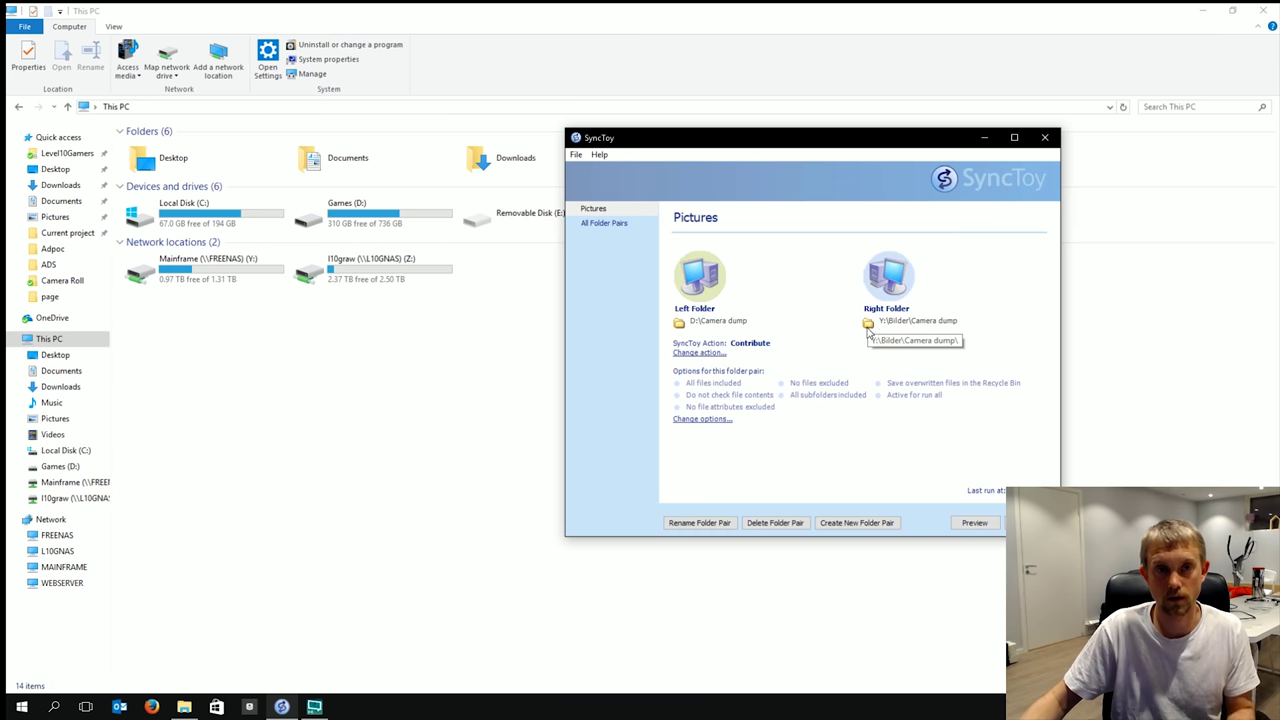
pyautogui.click(907, 324)
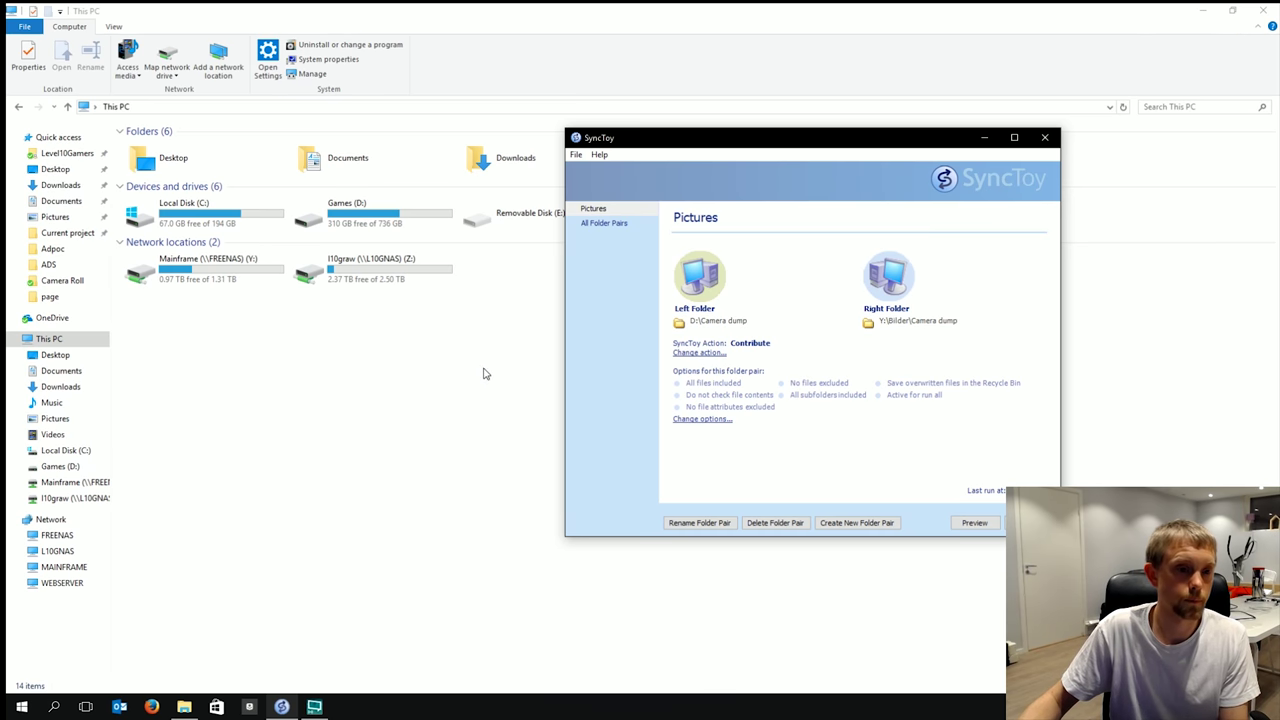
pyautogui.click(962, 528)
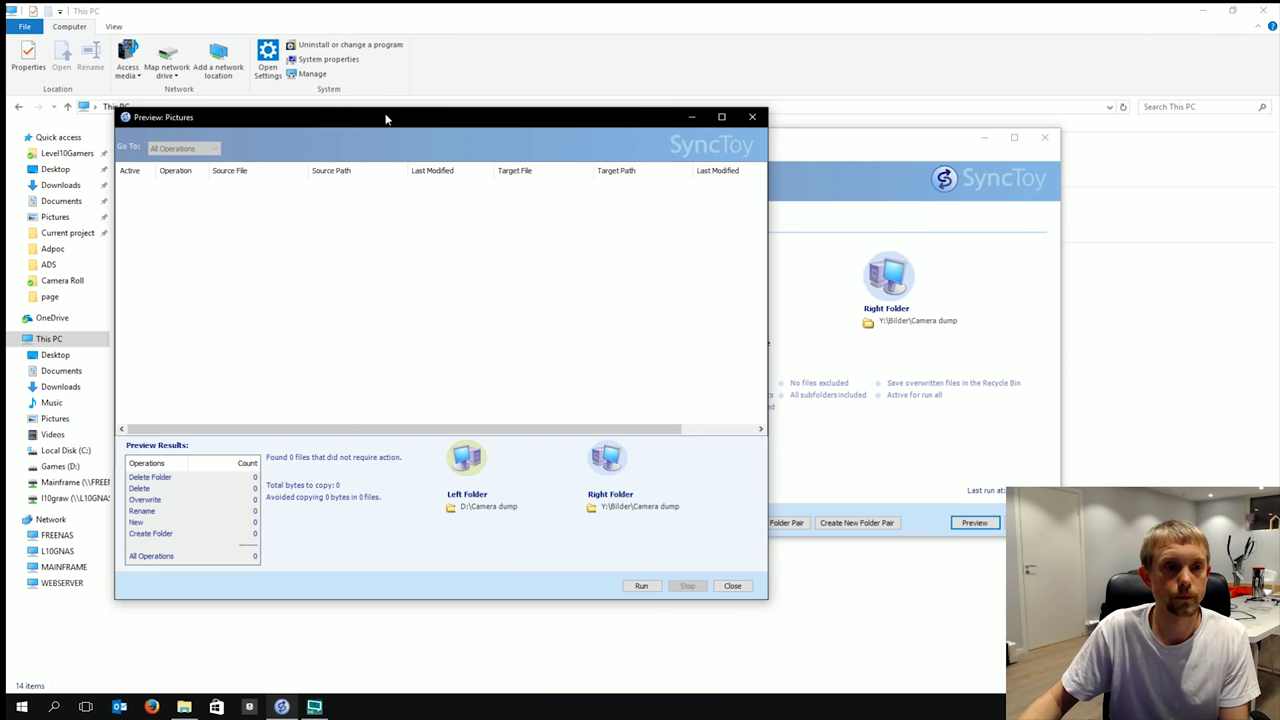
pyautogui.moveTo(391, 117); pyautogui.dragTo(632, 97)
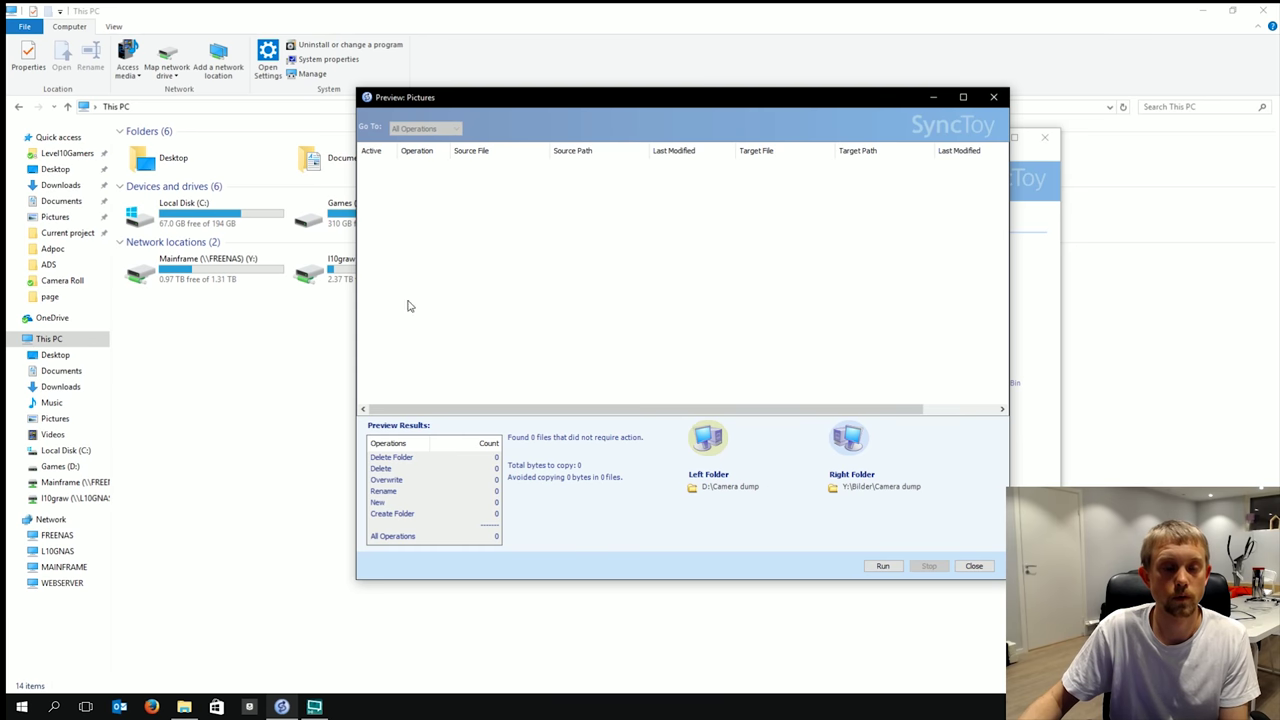
pyautogui.click(976, 566)
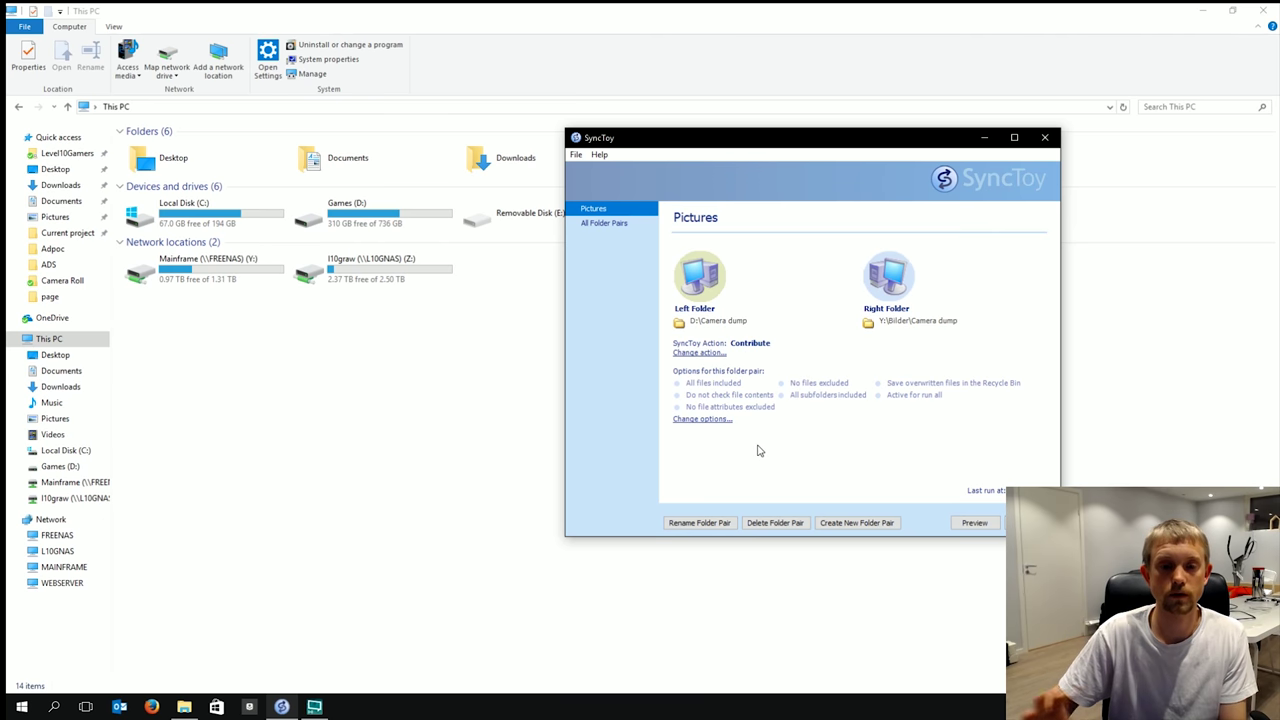
# Step: Review the inclusion and exclusion options of the Pictures folder pair and leave them without changes
pyautogui.click(704, 419)
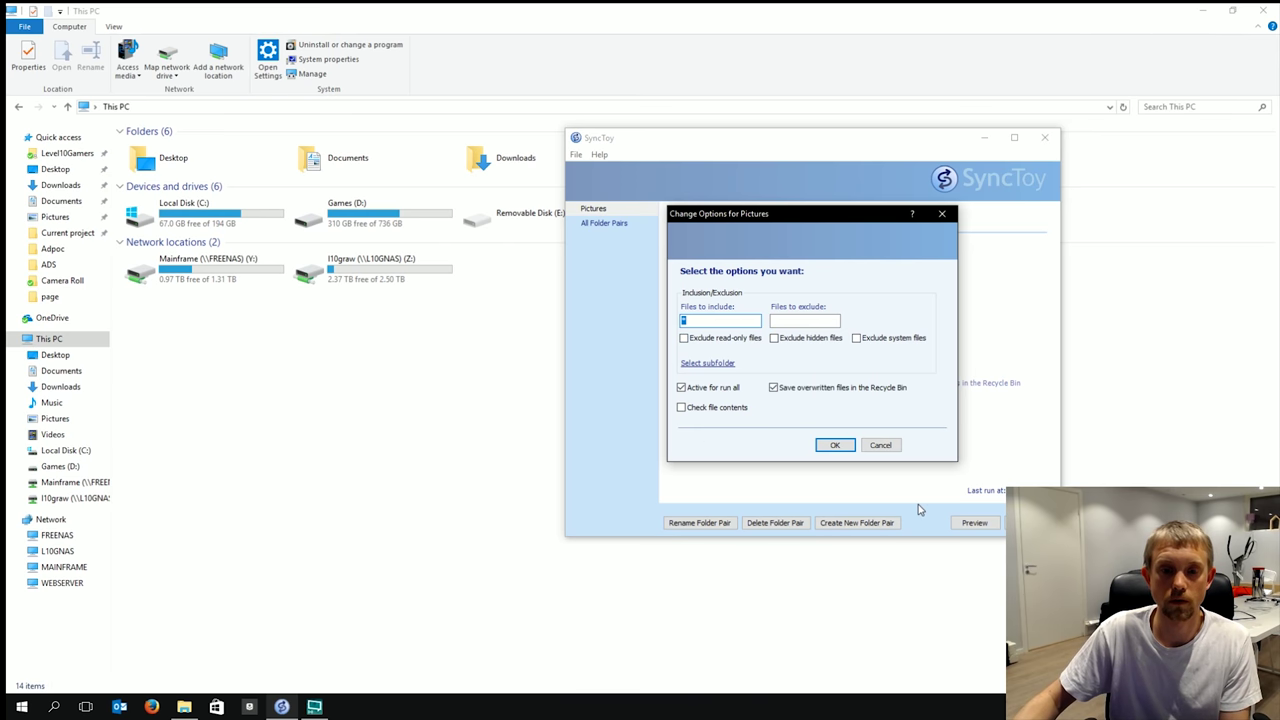
pyautogui.click(880, 446)
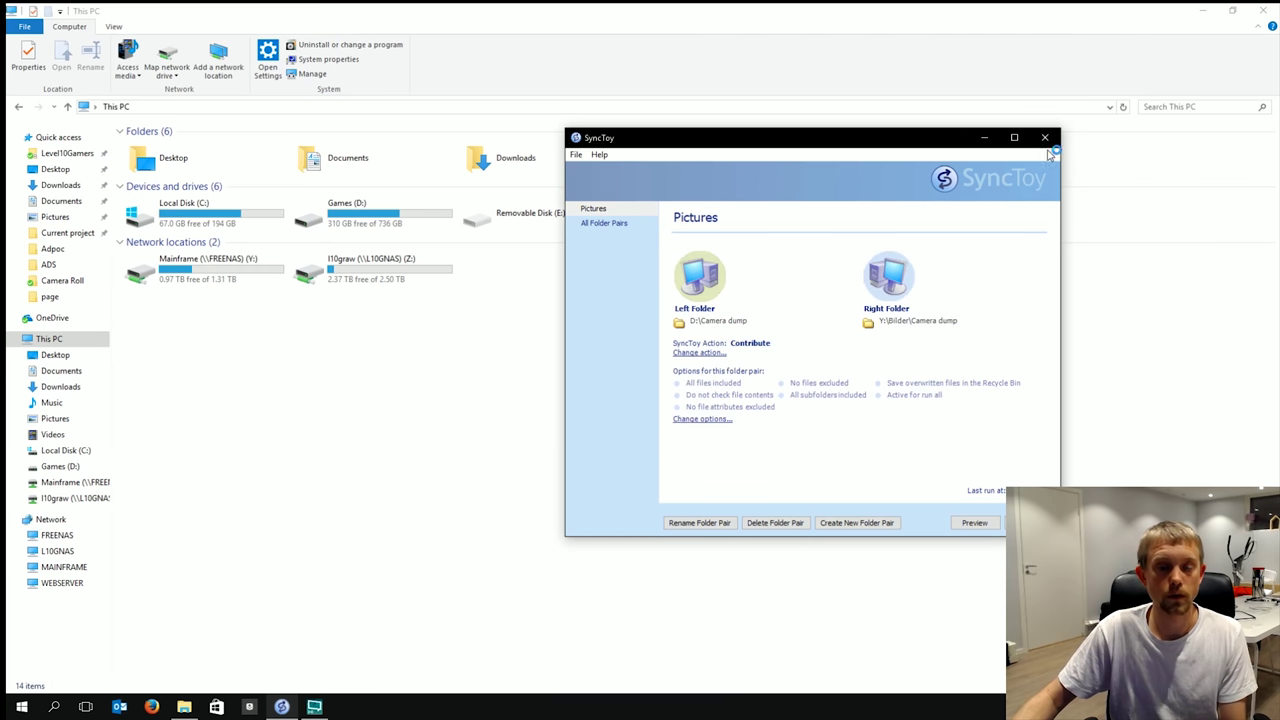
pyautogui.moveTo(926, 145); pyautogui.dragTo(1129, 114)
pyautogui.click(350, 437)
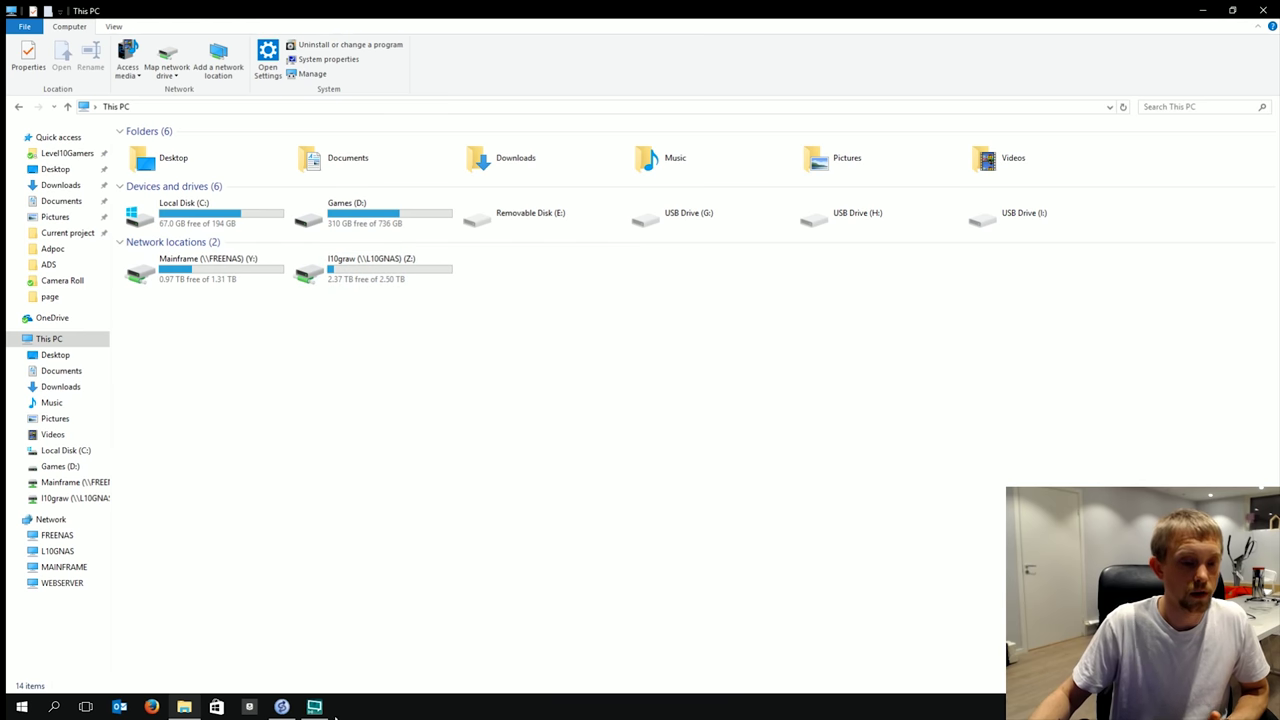
# Step: Start a new SyncToy folder pair with Z:\Ad spots\L10G ads as its left folder
pyautogui.click(283, 707)
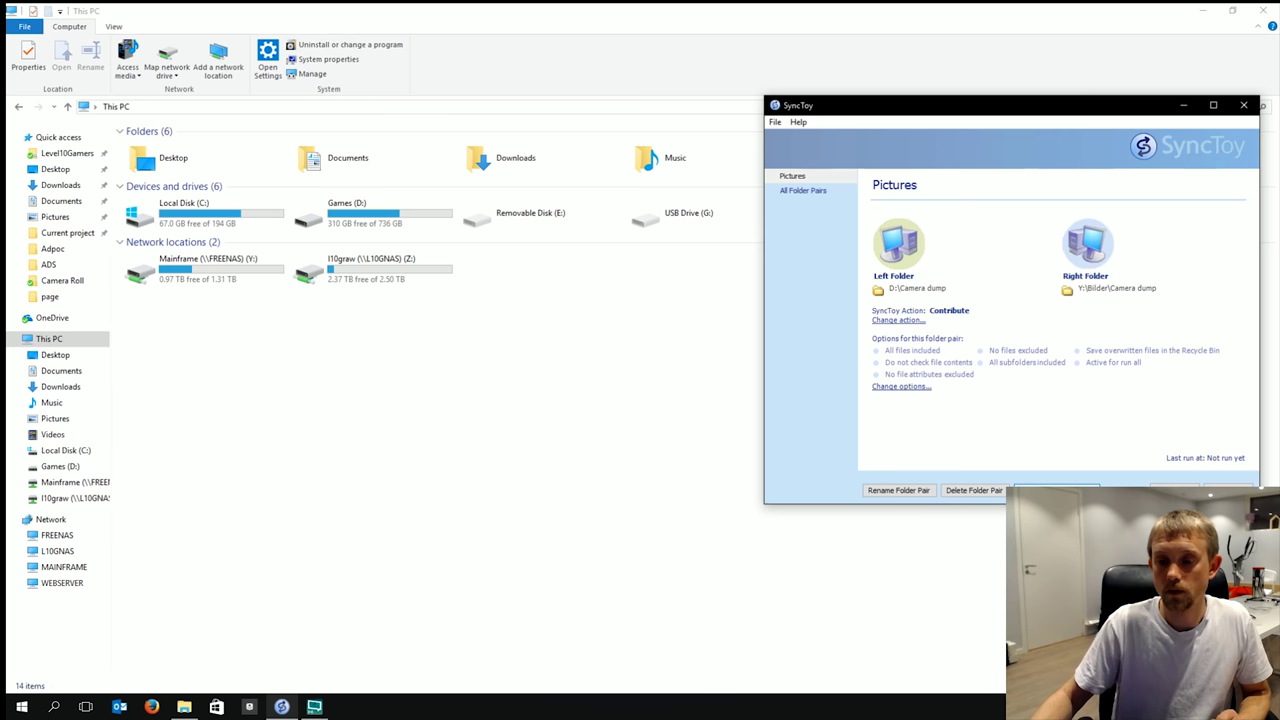
pyautogui.click(1057, 490)
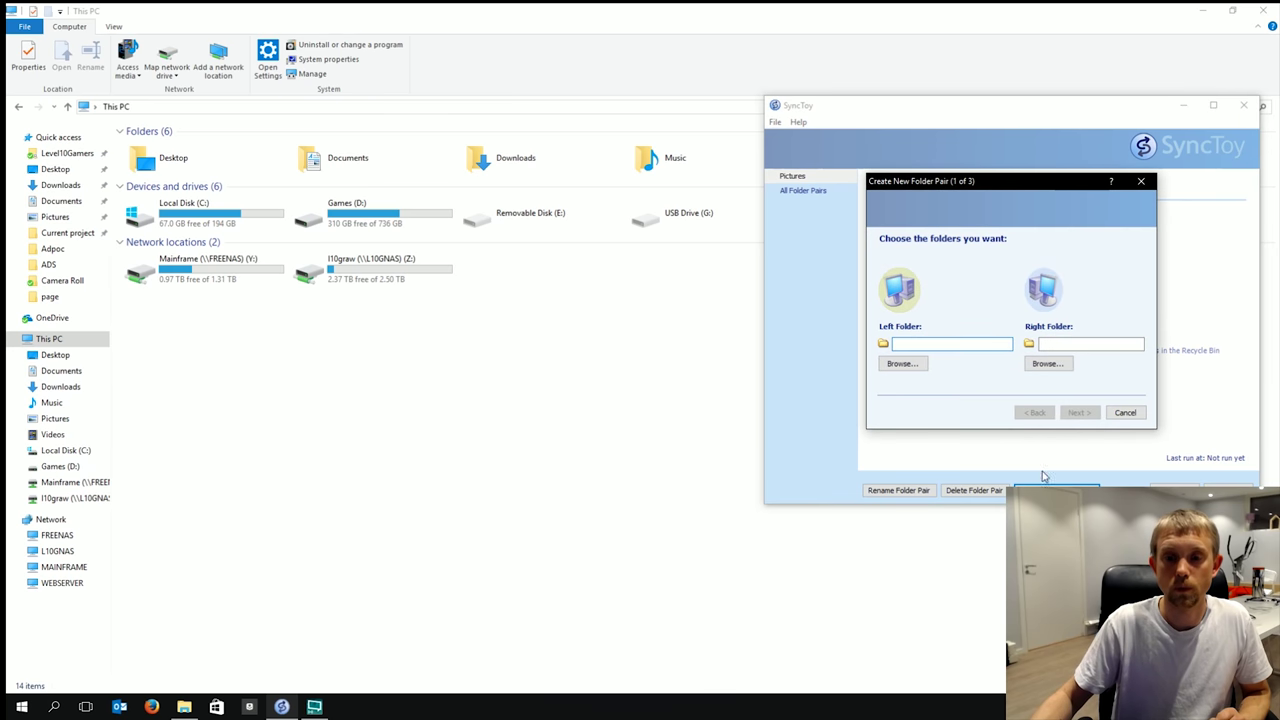
pyautogui.click(903, 363)
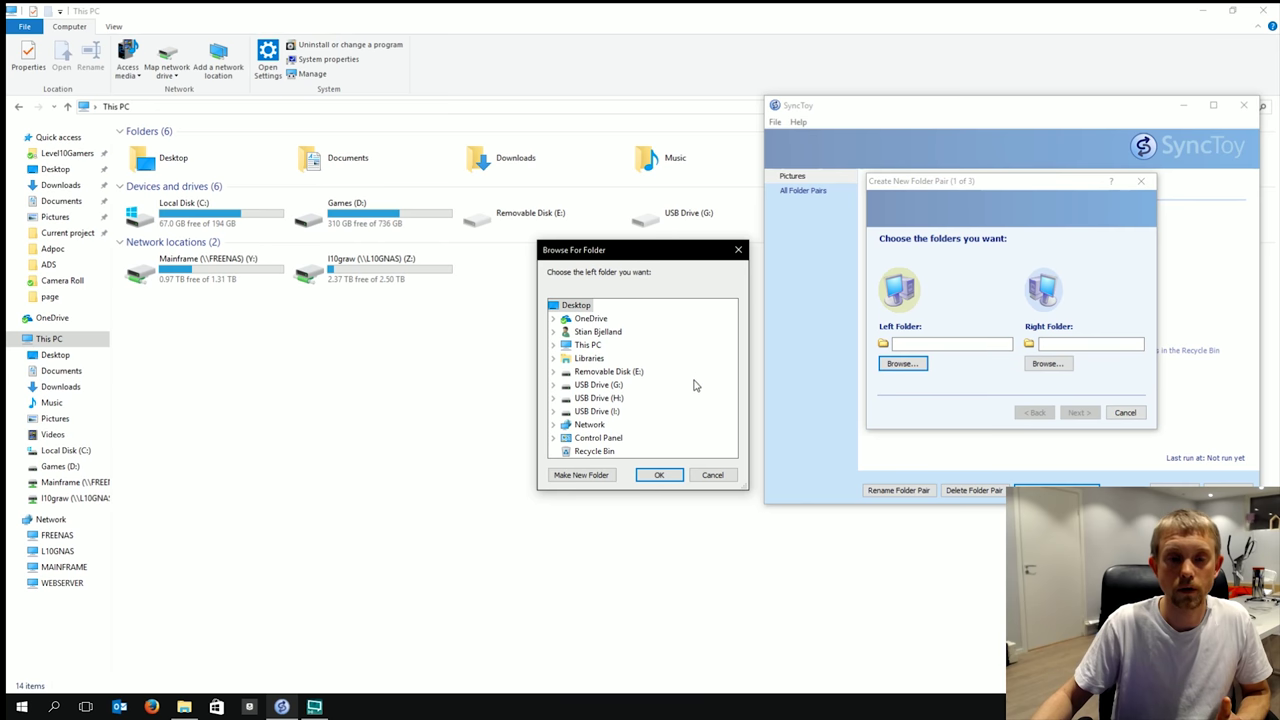
pyautogui.click(552, 346)
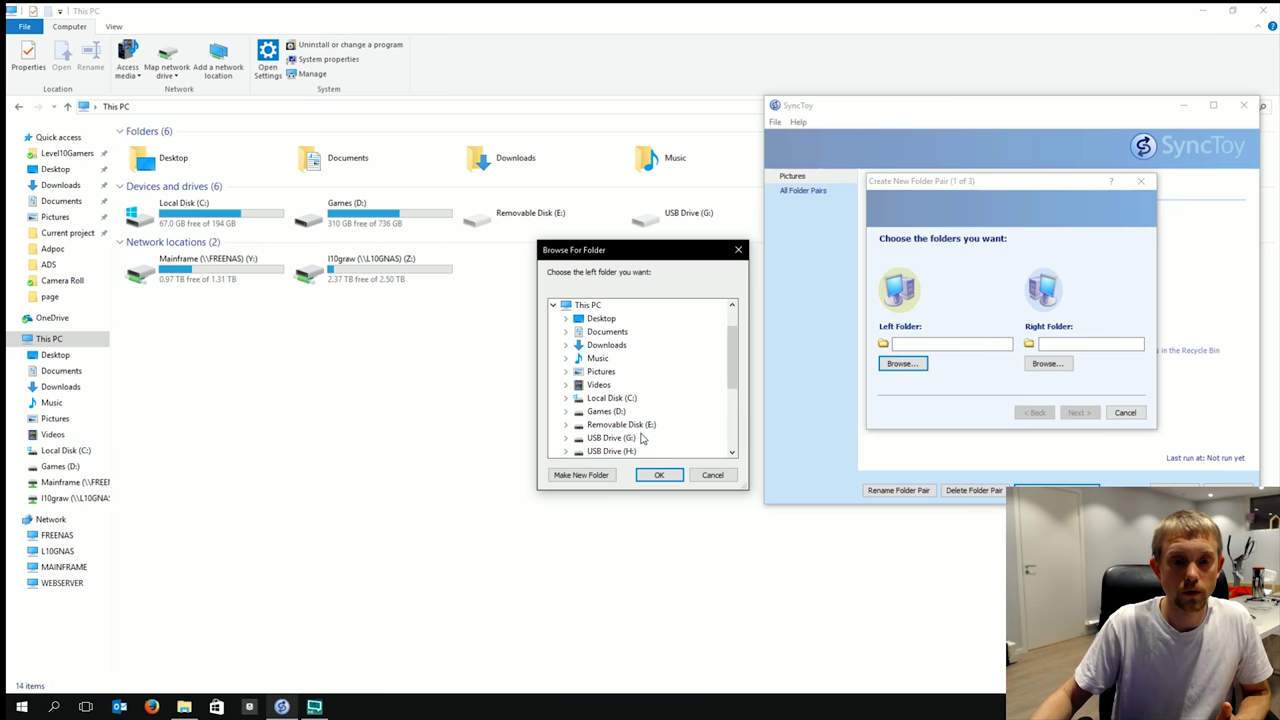
pyautogui.scroll(-3, 641, 438)
pyautogui.doubleClick(600, 374)
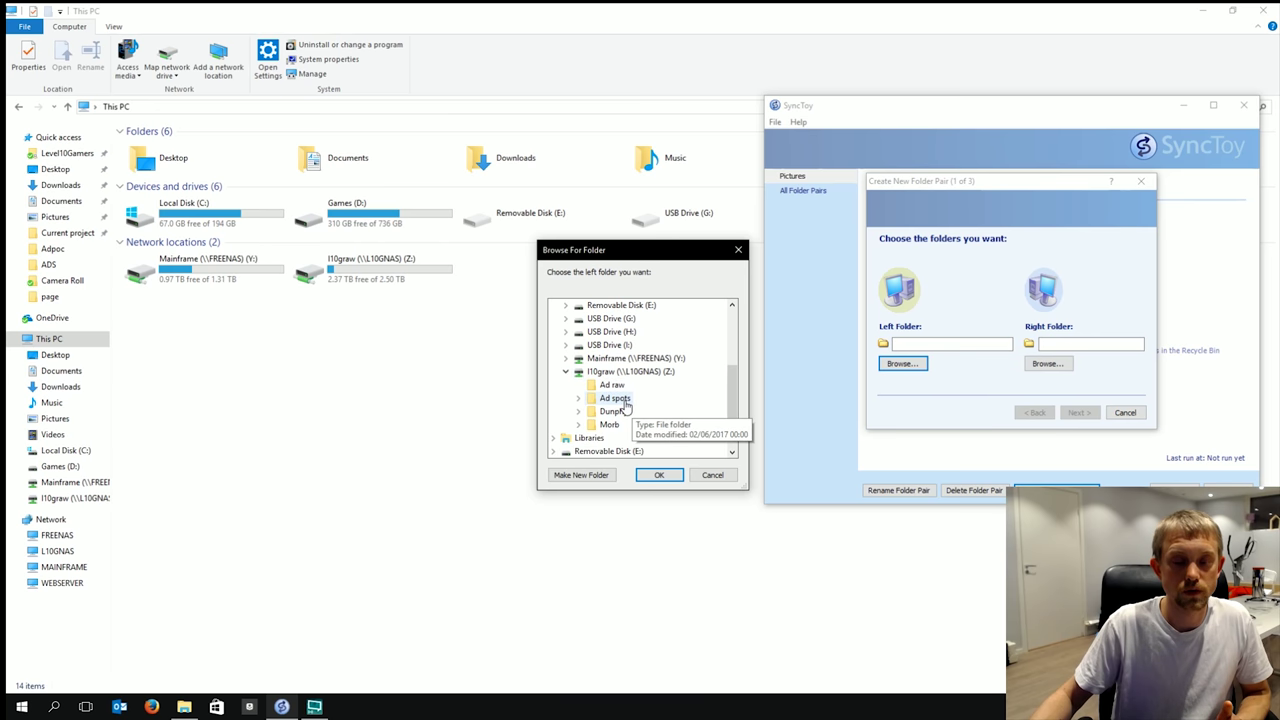
pyautogui.doubleClick(615, 399)
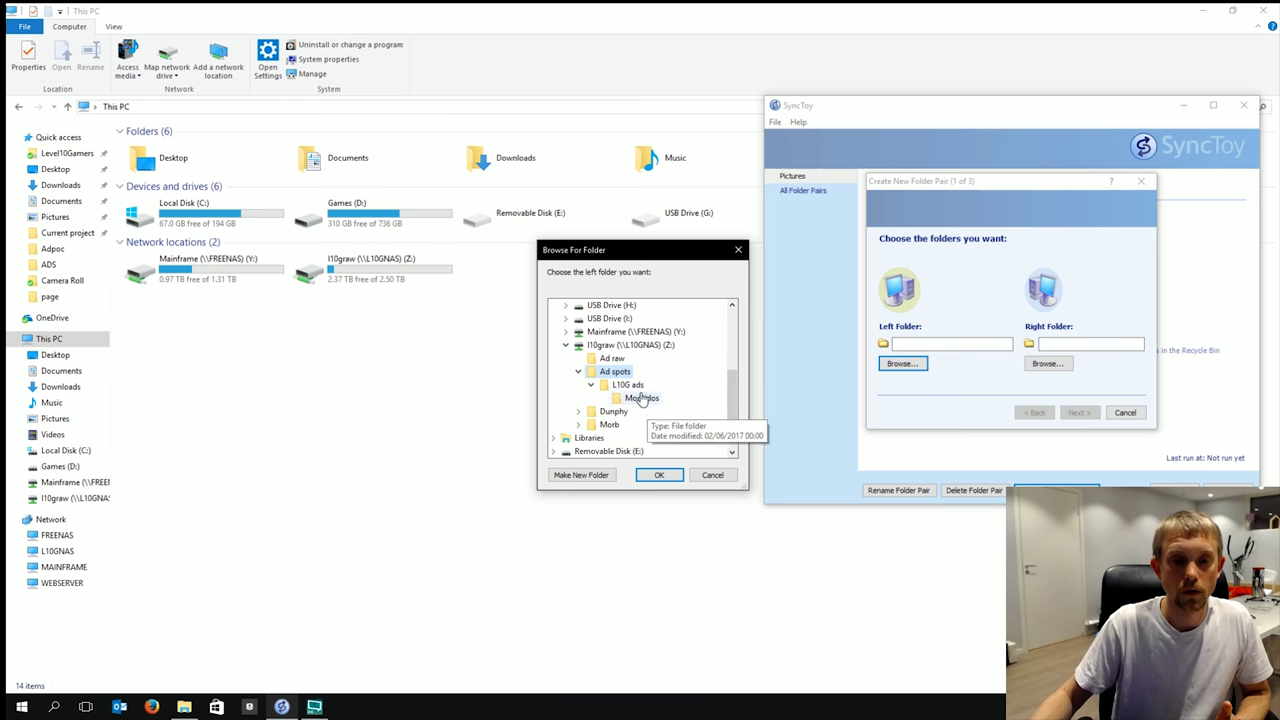
pyautogui.click(628, 385)
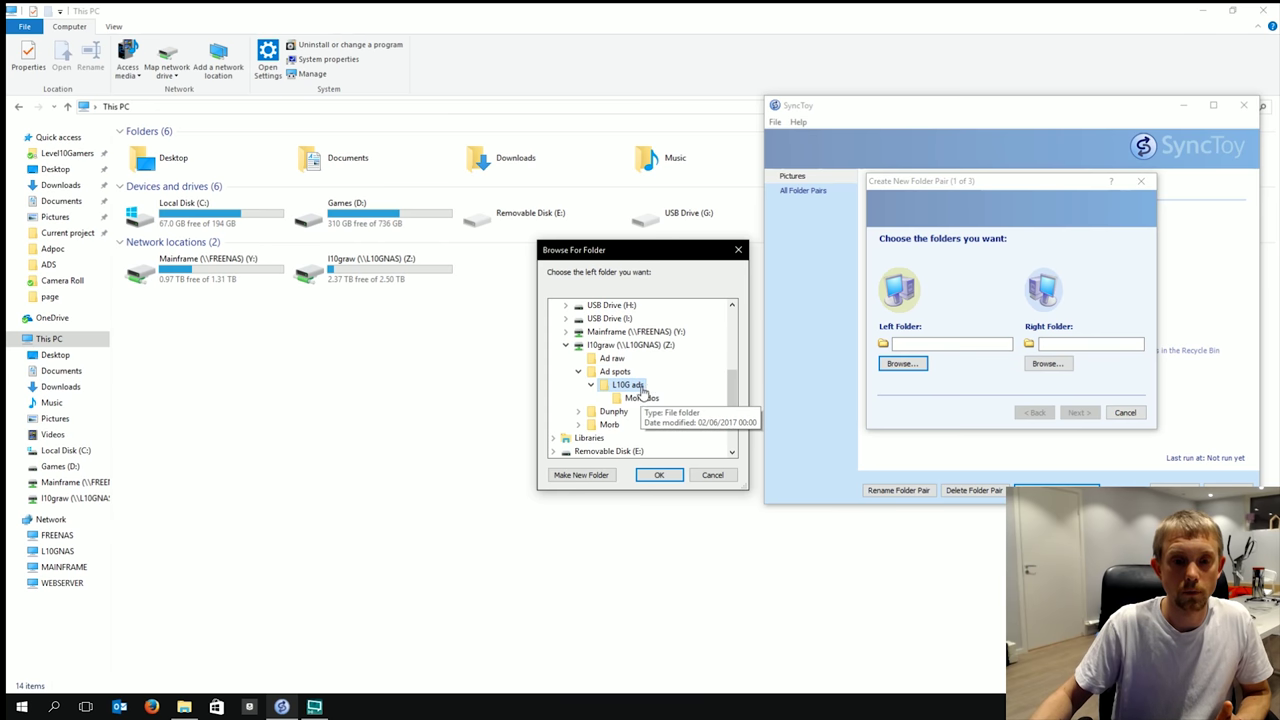
pyautogui.click(670, 479)
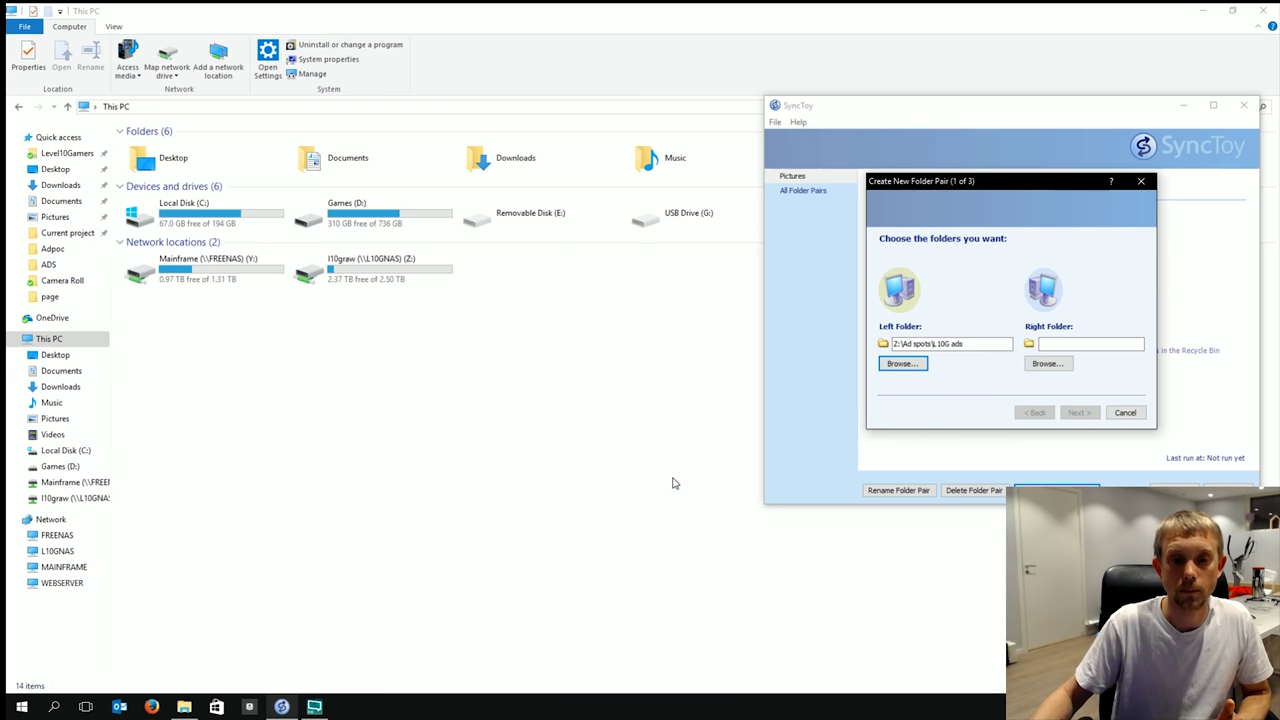
# Step: Choose D:\Current project\ADS as the right folder of the new folder pair
pyautogui.click(1048, 364)
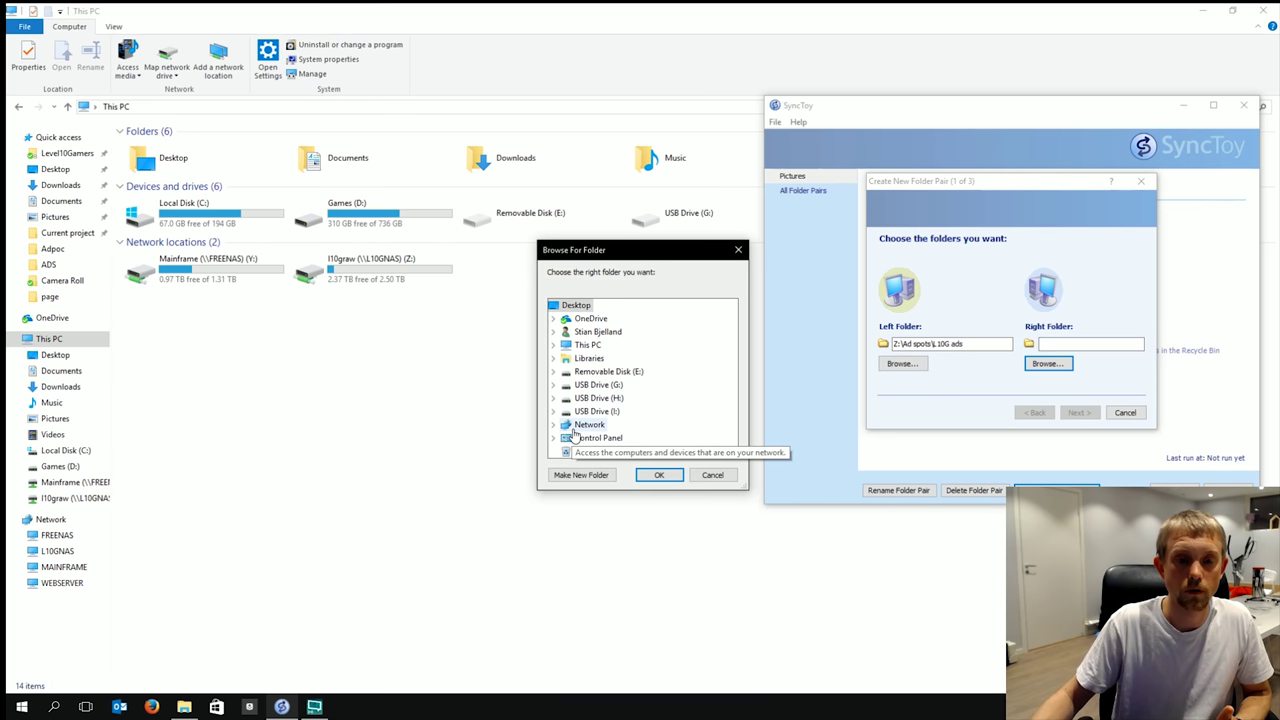
pyautogui.click(554, 345)
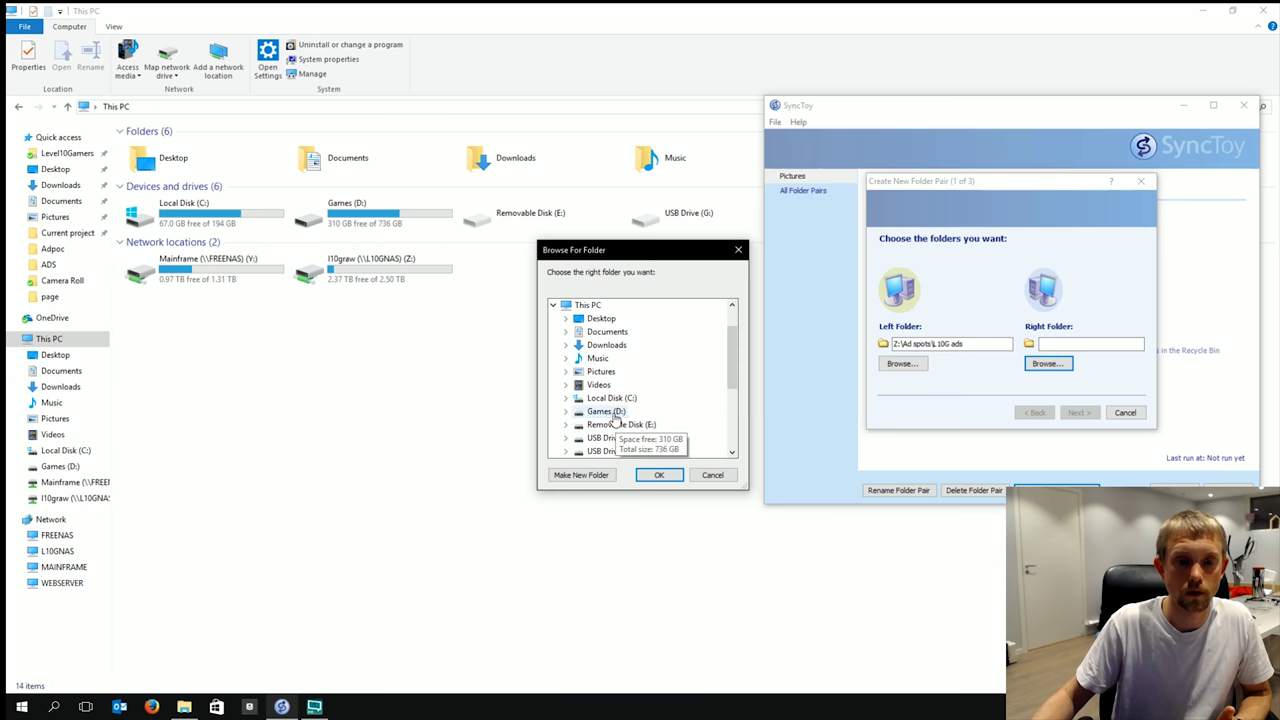
pyautogui.doubleClick(614, 414)
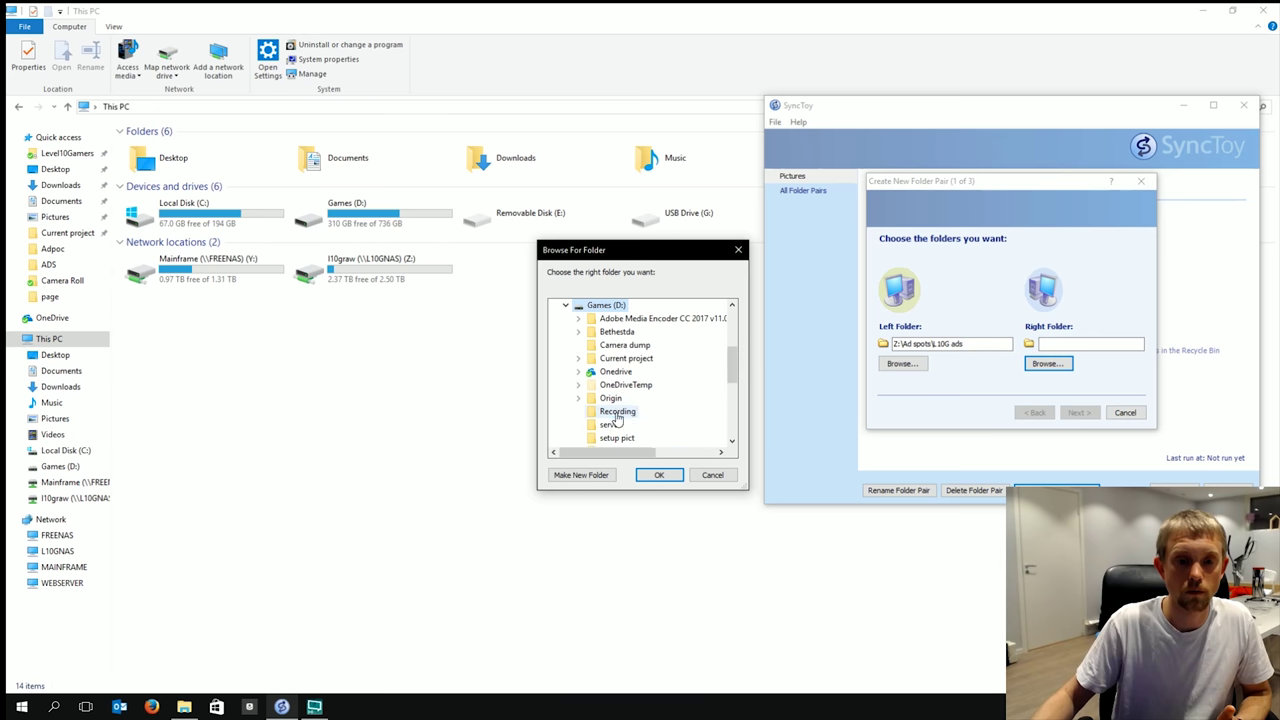
pyautogui.click(580, 358)
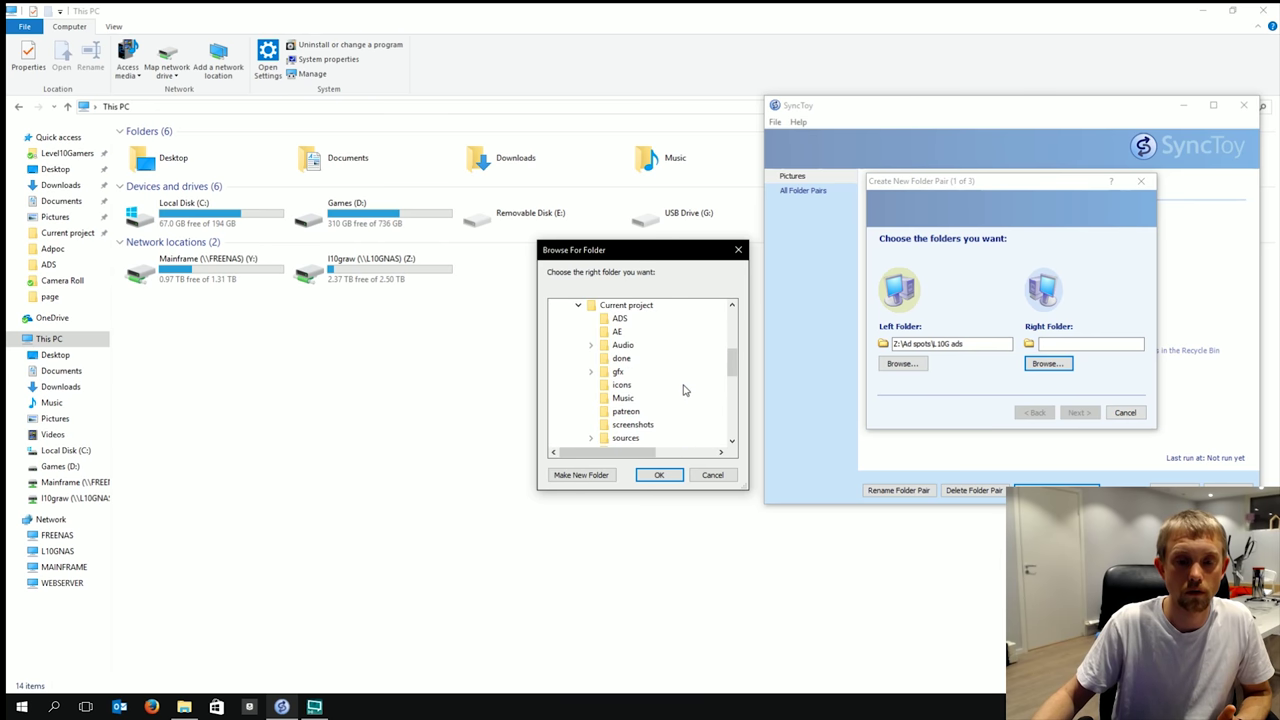
pyautogui.click(624, 319)
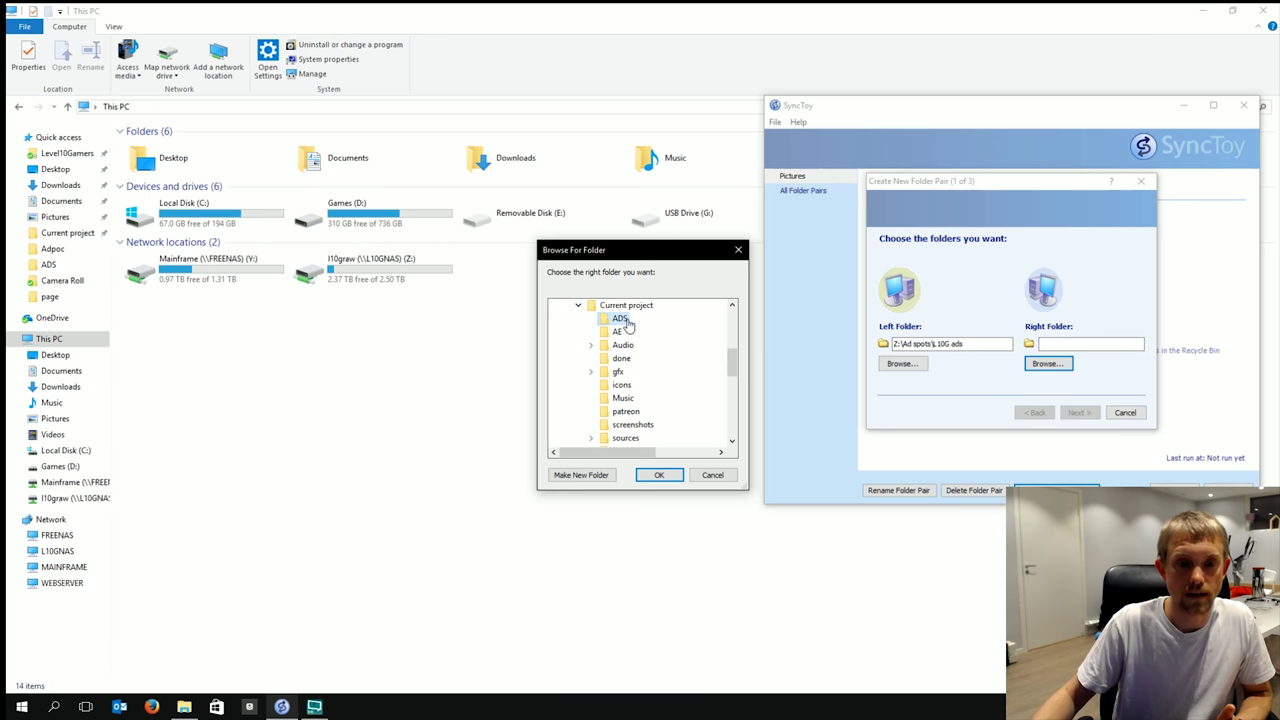
pyautogui.click(674, 478)
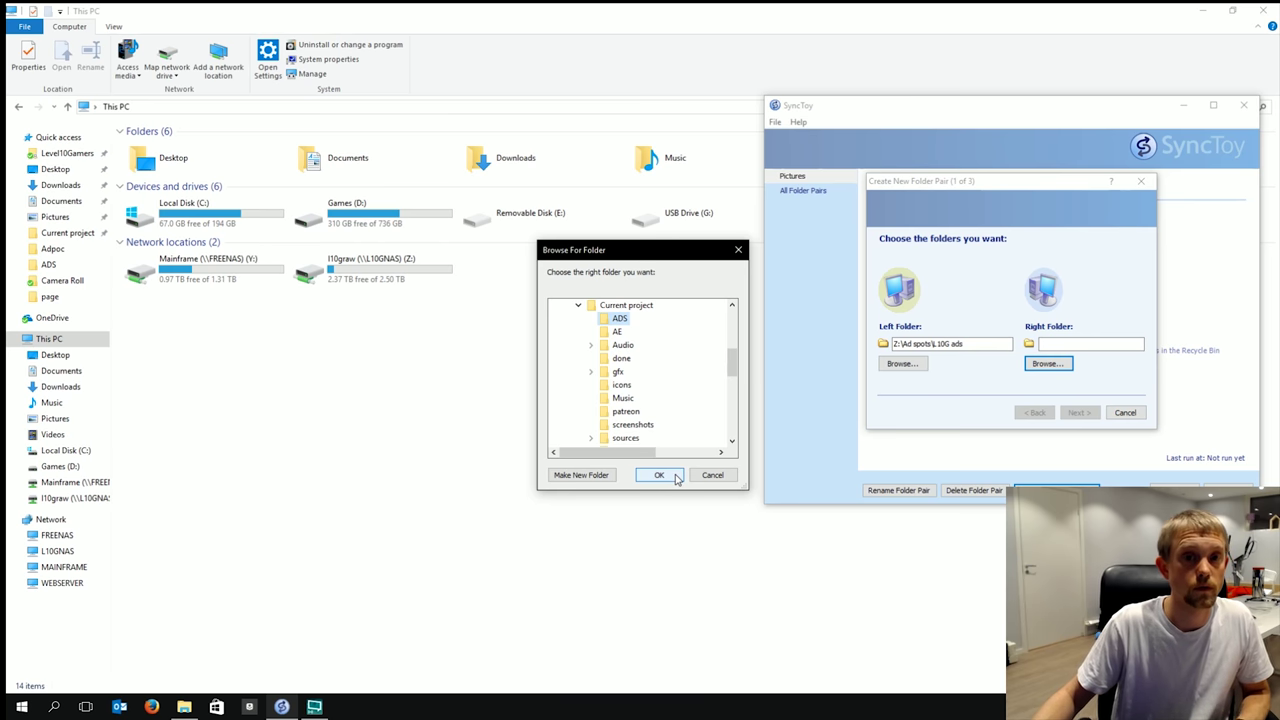
pyautogui.click(675, 478)
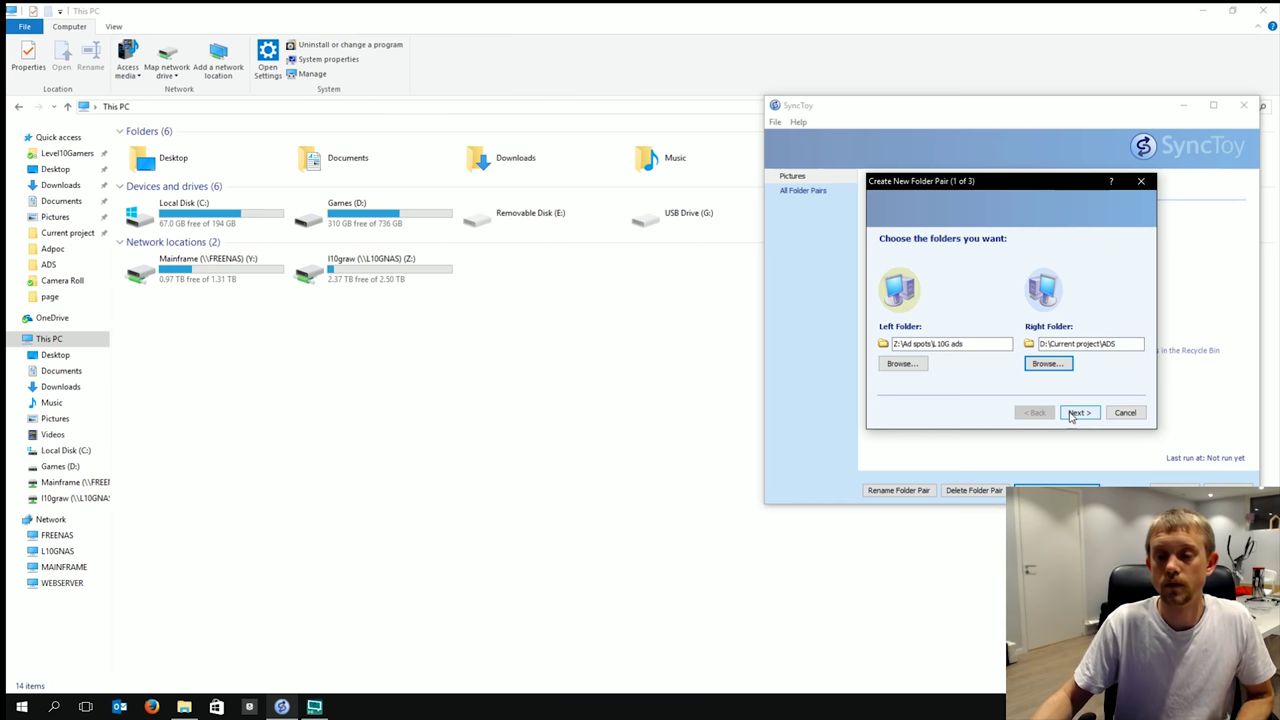
# Step: Keep the Synchronize action for the new folder pair, name it ADS and finish creating it
pyautogui.click(1125, 413)
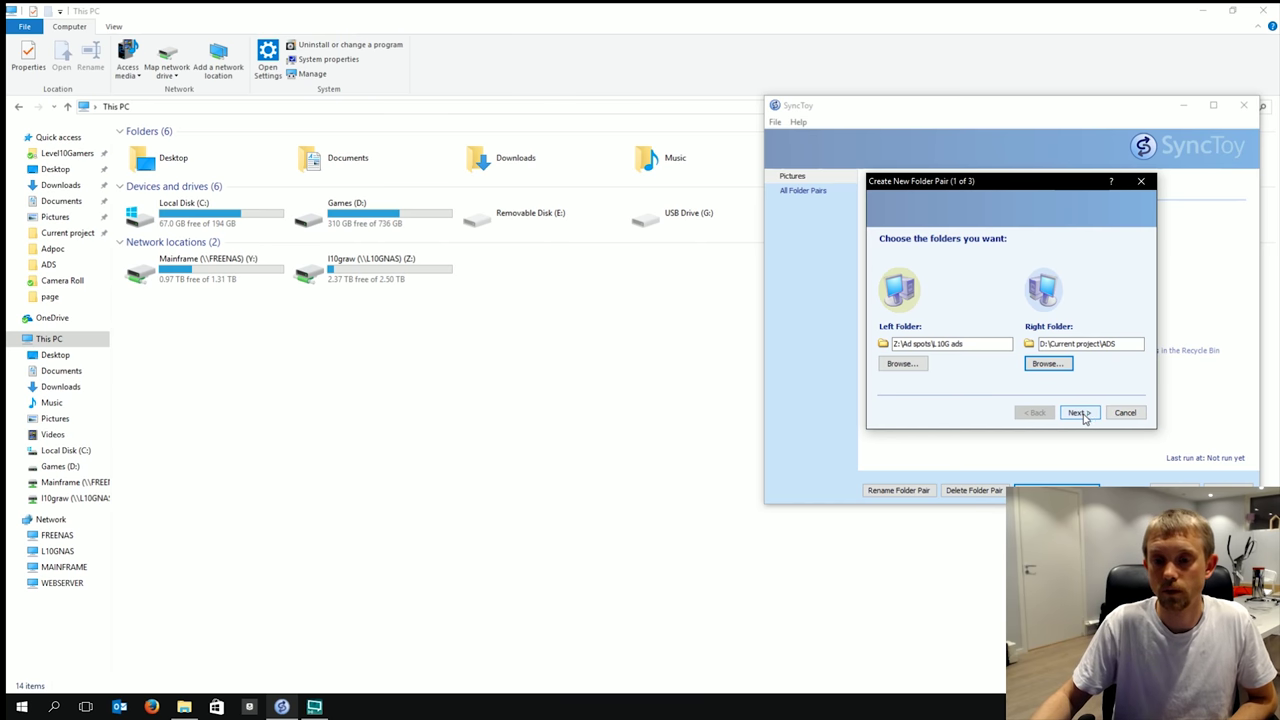
pyautogui.click(1078, 413)
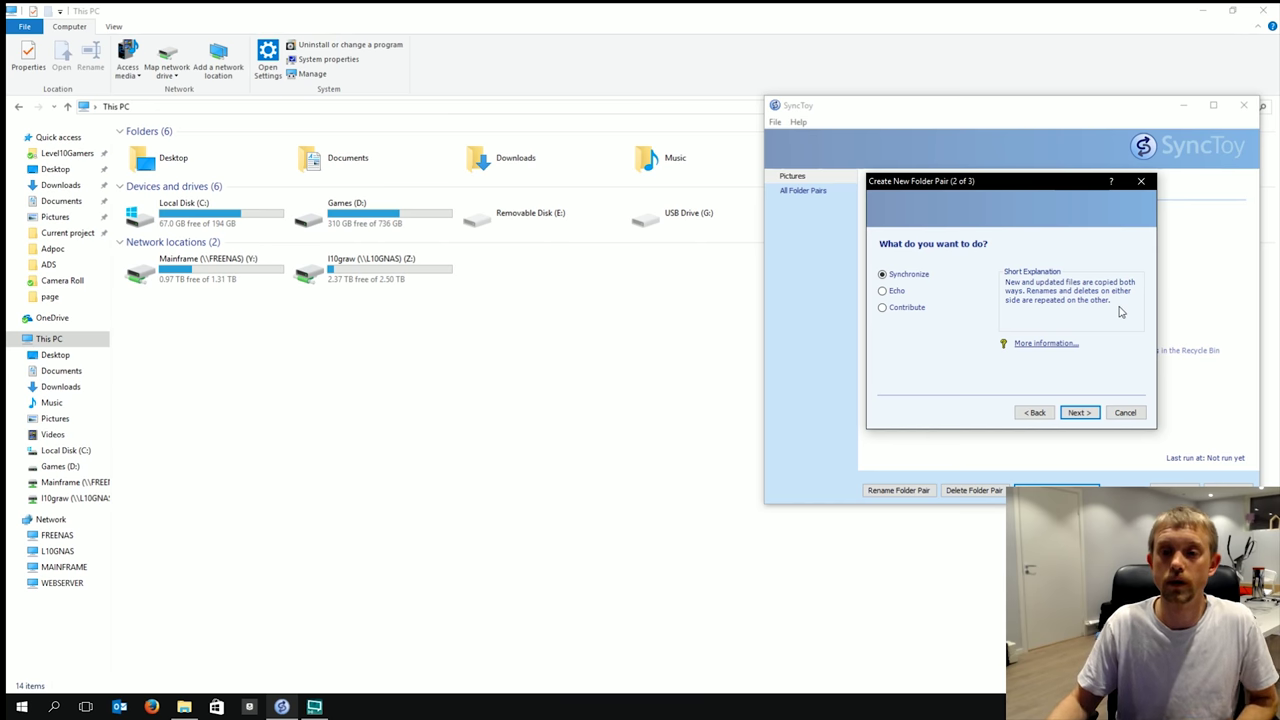
pyautogui.click(1077, 414)
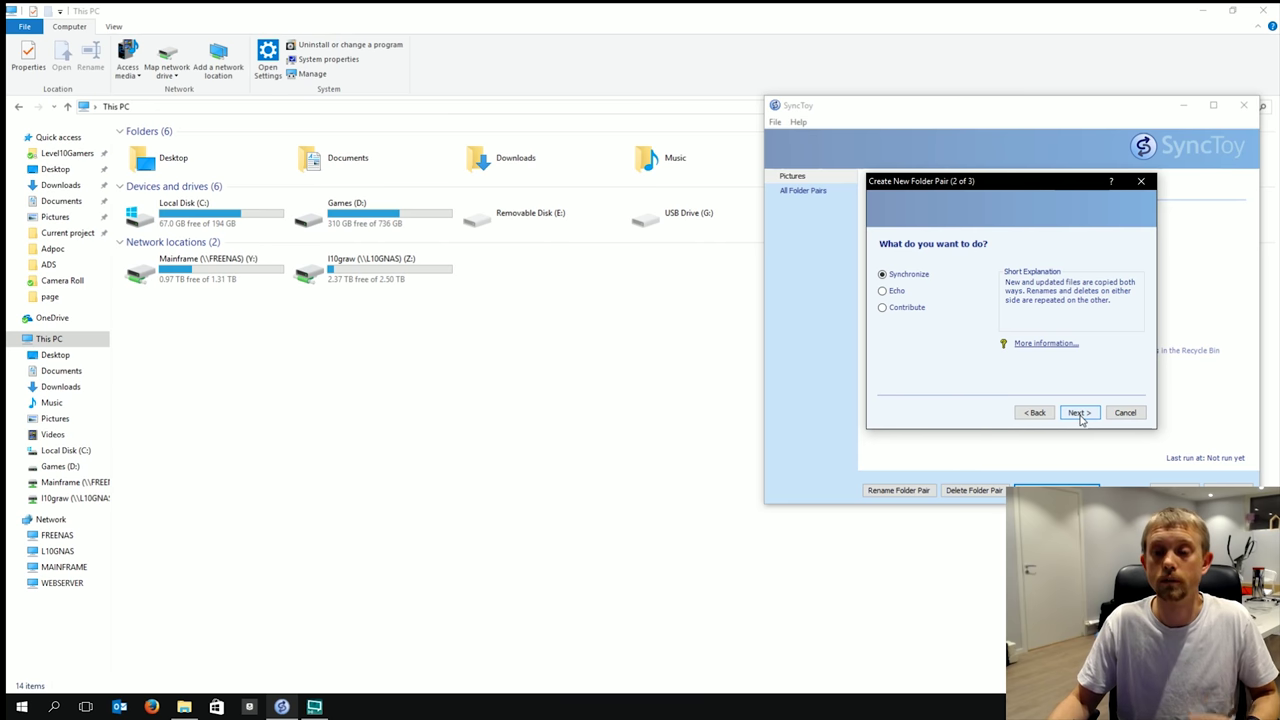
pyautogui.click(1079, 416)
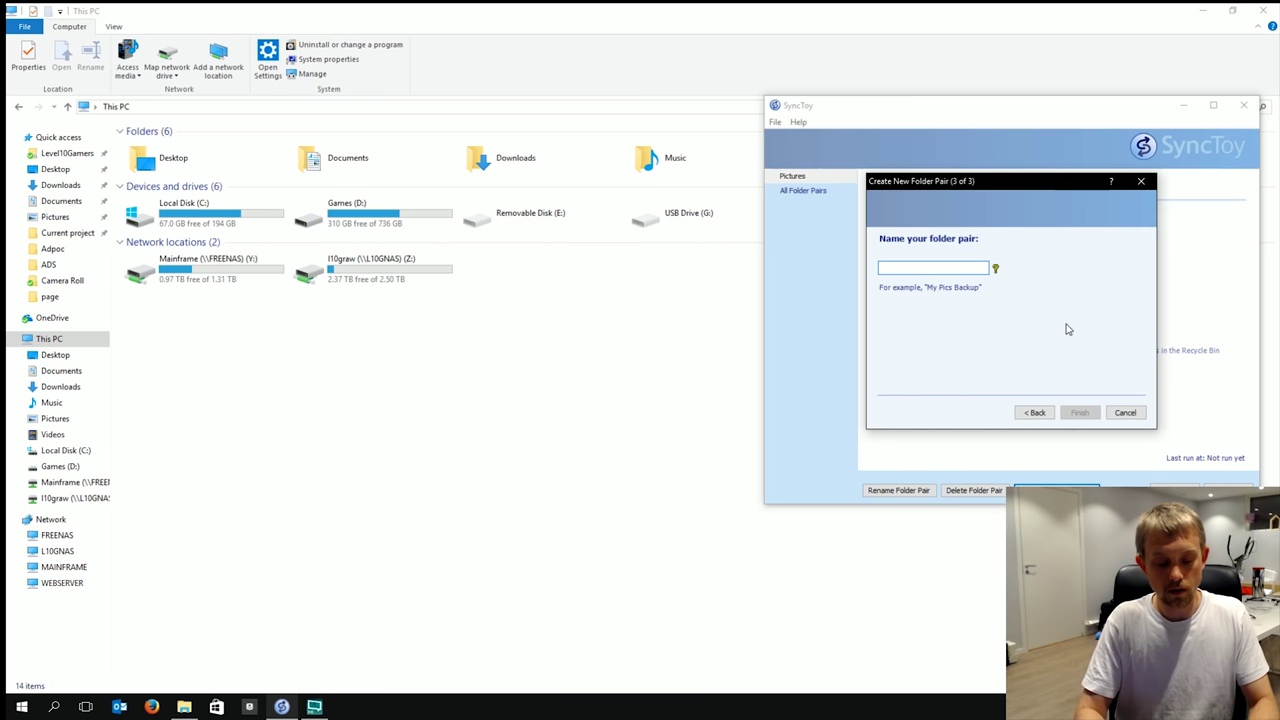
pyautogui.write('ADS')
pyautogui.click(1080, 413)
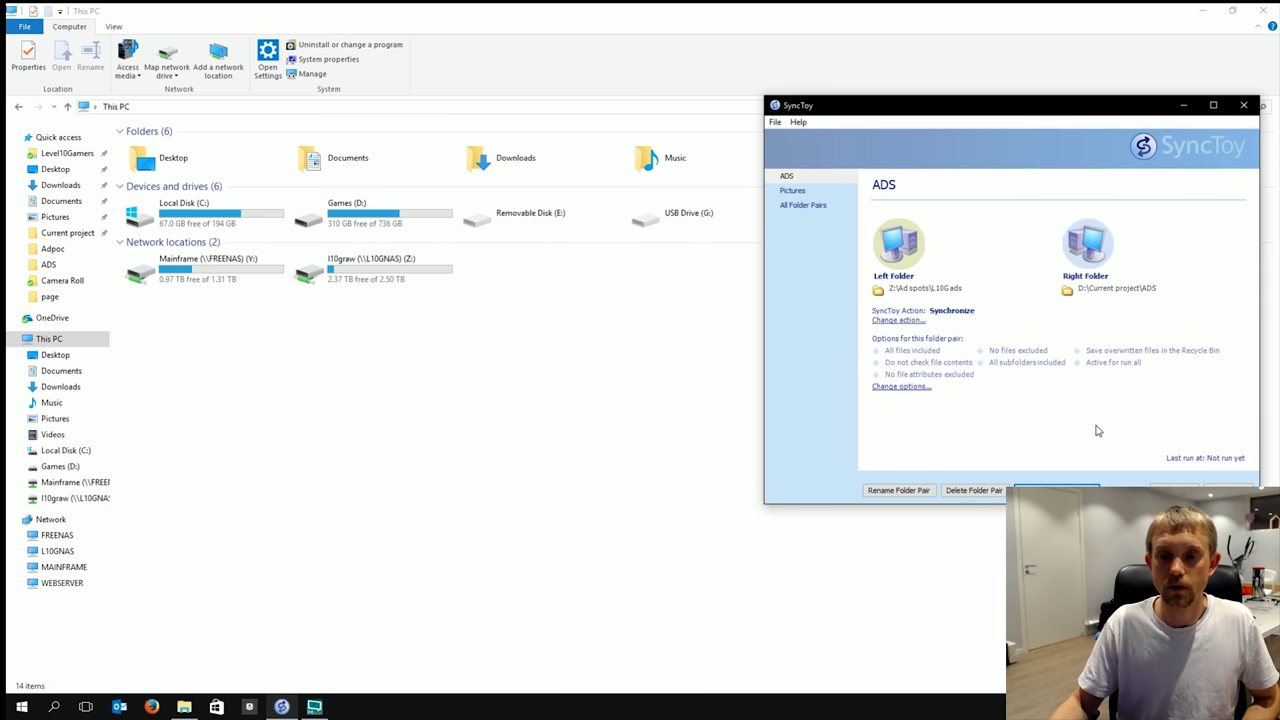
# Step: Preview the ADS folder pair's operations, run the synchronization and close the results
pyautogui.click(1057, 490)
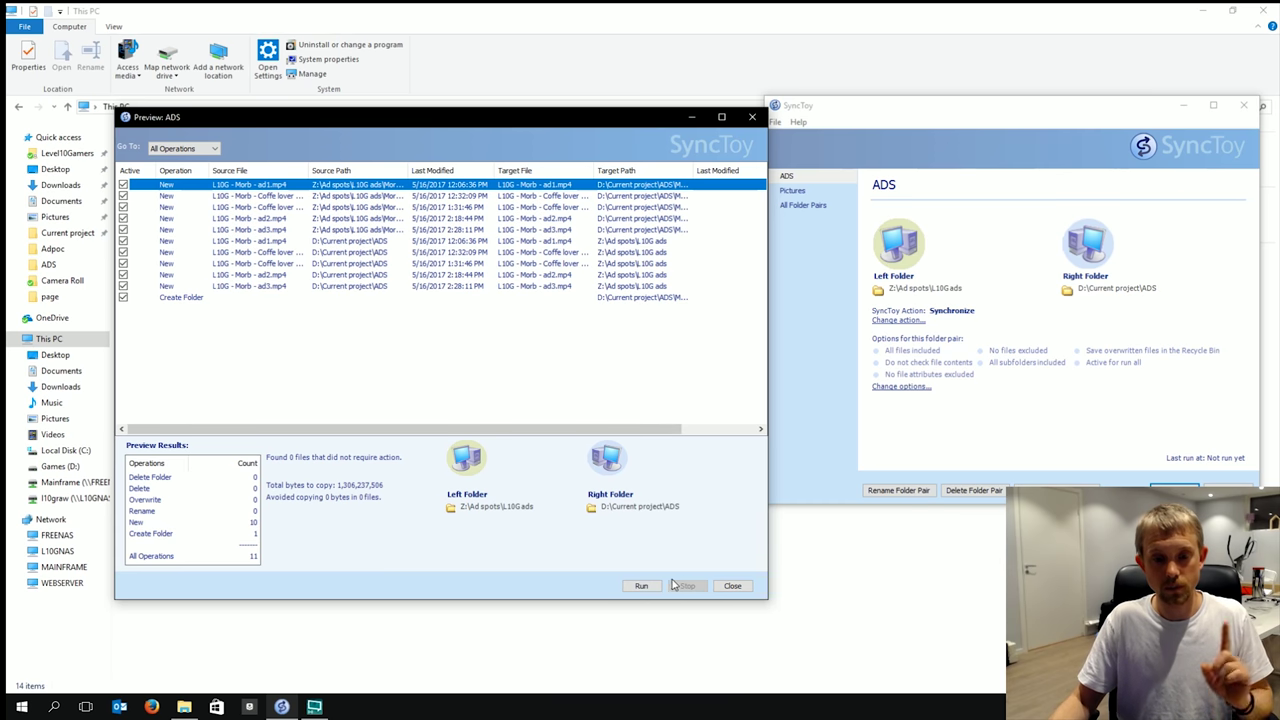
pyautogui.click(640, 587)
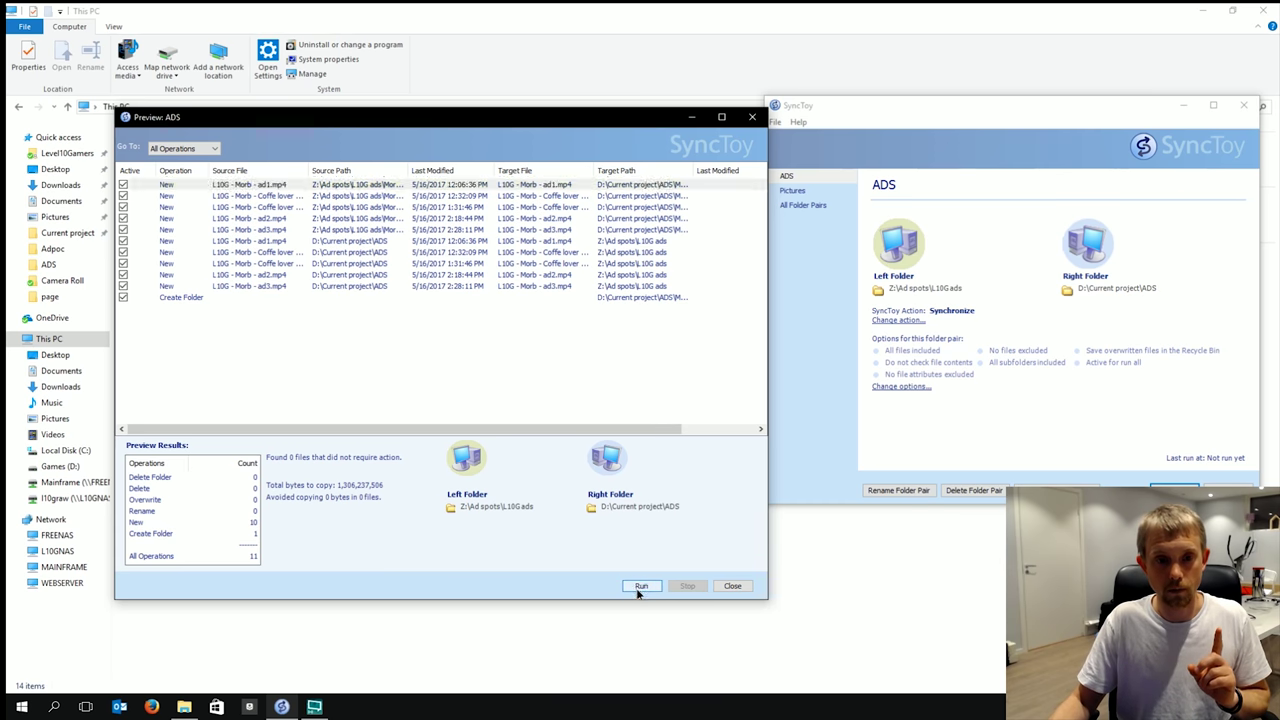
pyautogui.moveTo(421, 119); pyautogui.dragTo(666, 111)
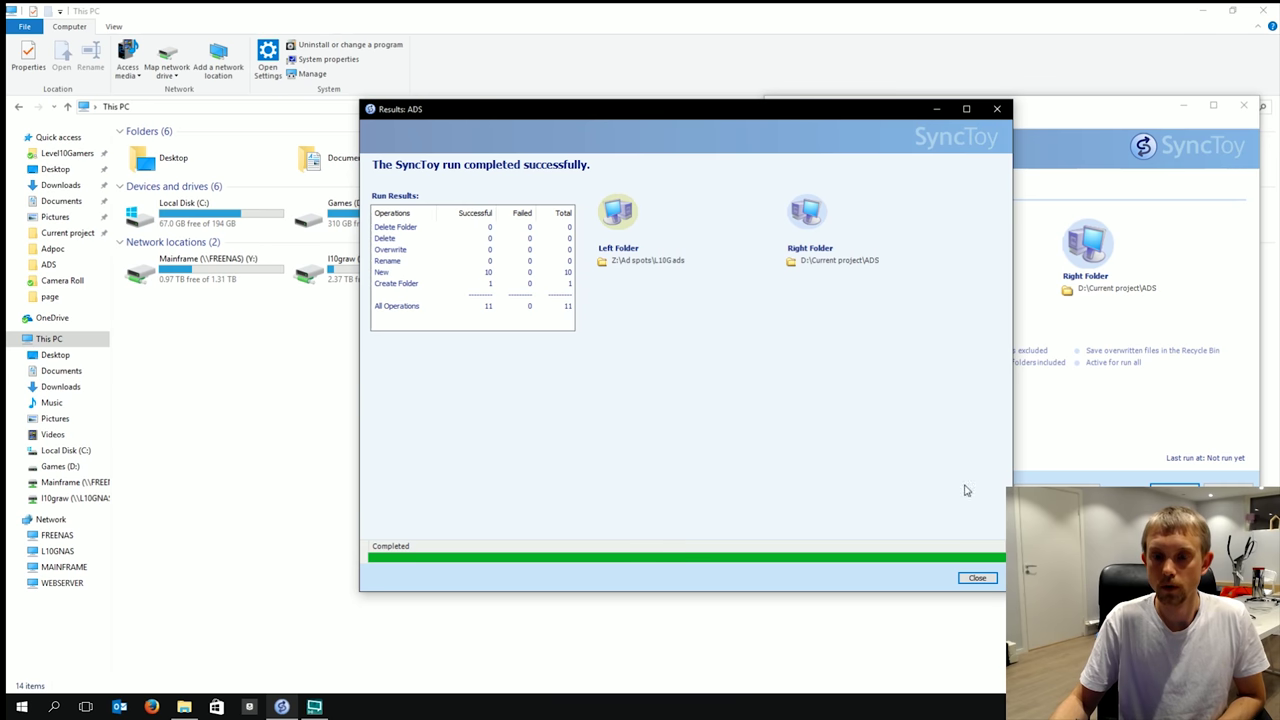
pyautogui.click(977, 578)
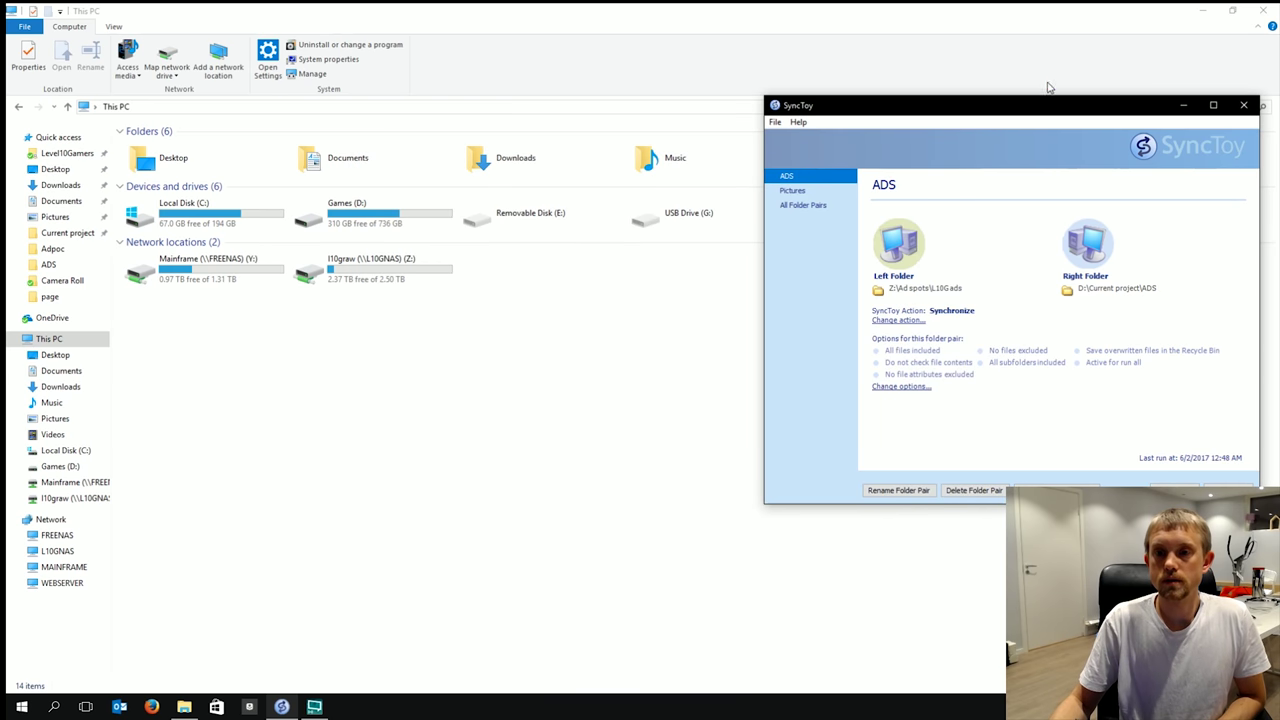
pyautogui.moveTo(1050, 112); pyautogui.dragTo(983, 128)
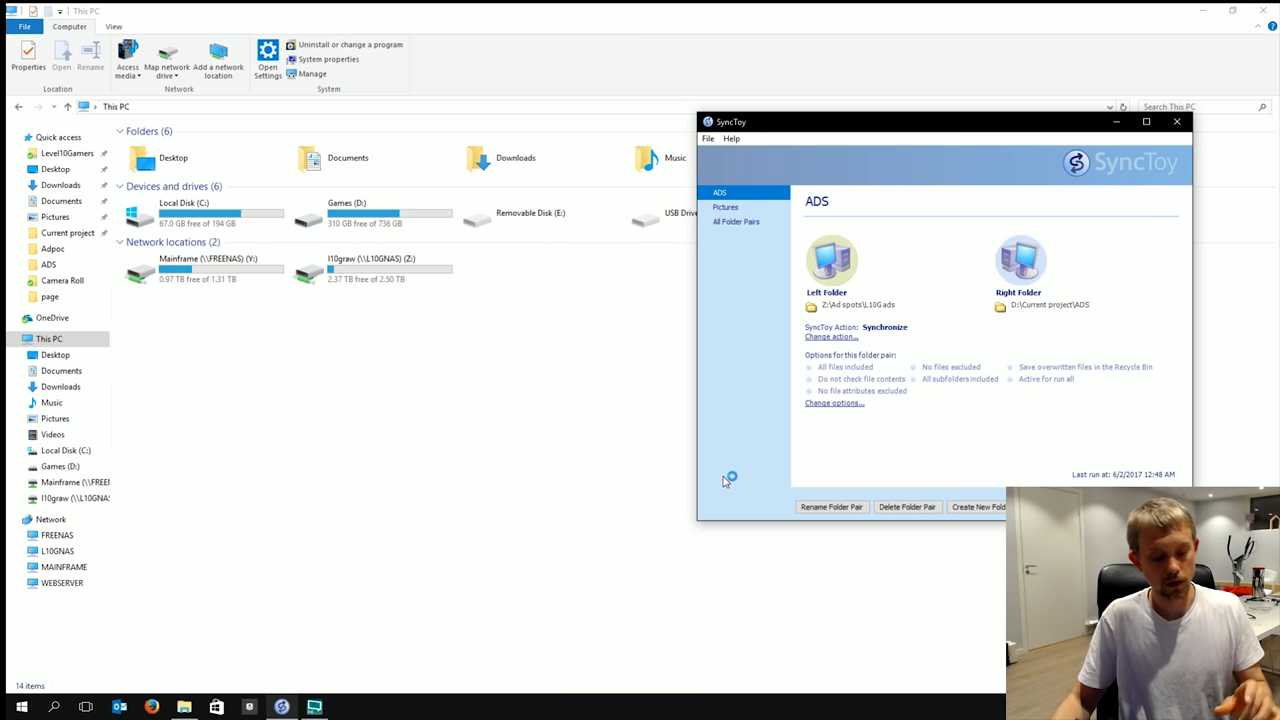
# Step: Open Windows Task Scheduler and move its window clear for working
pyautogui.click(577, 514)
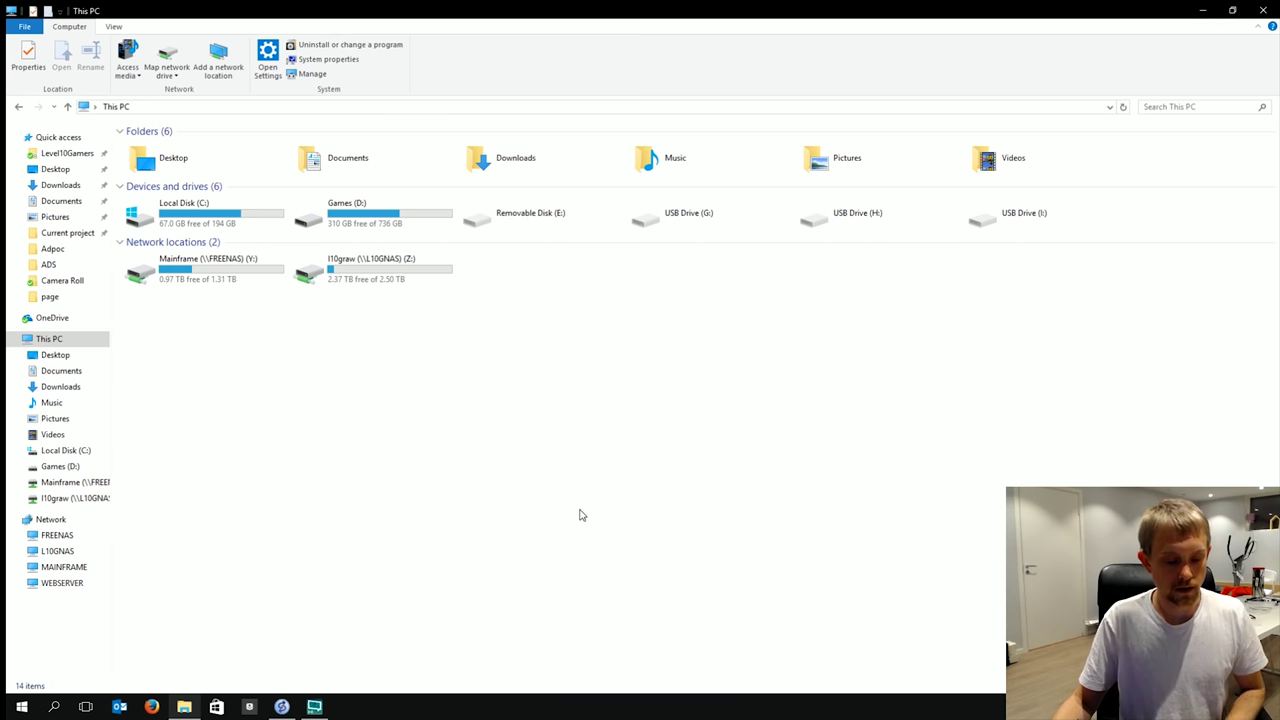
pyautogui.press('super')
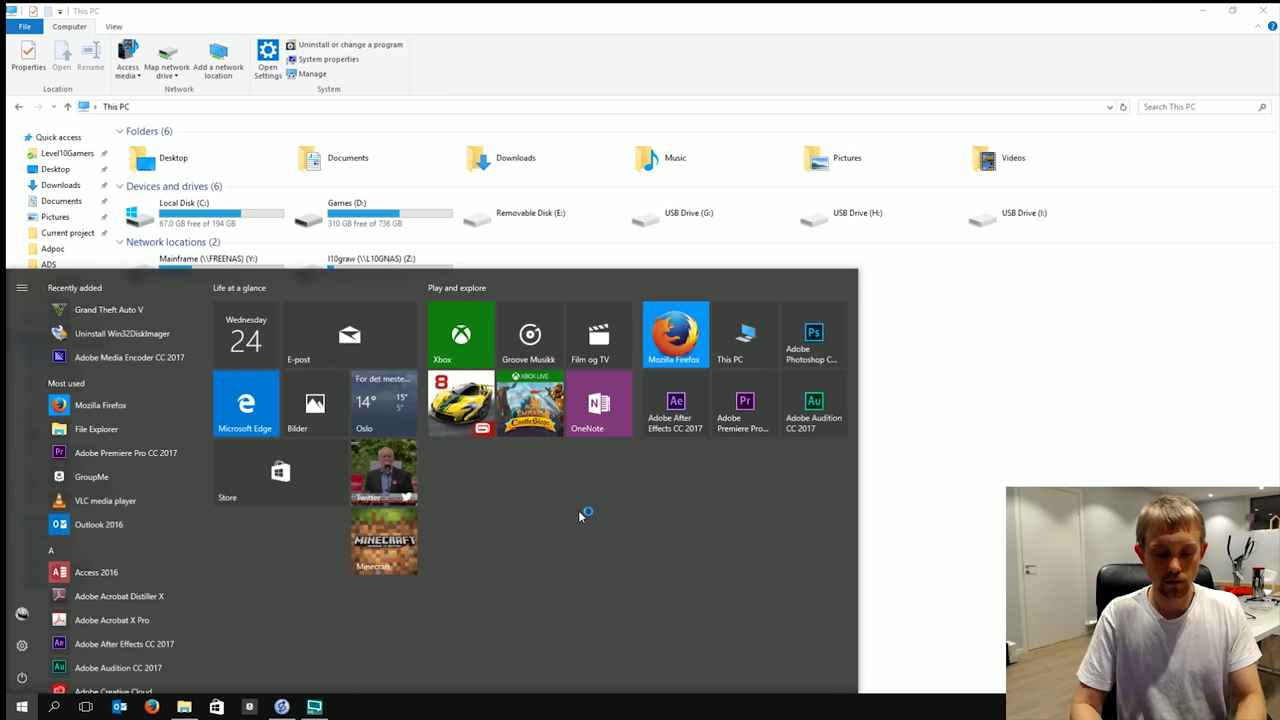
pyautogui.write('sche')
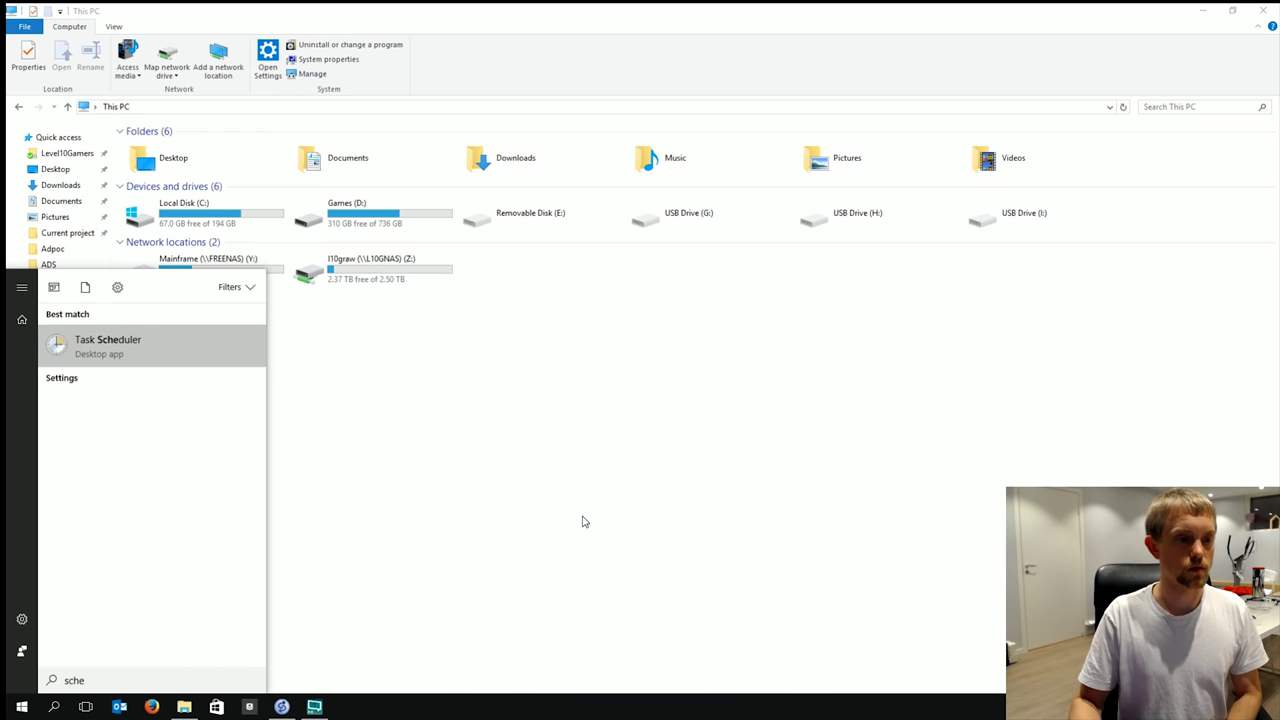
pyautogui.press('Return')
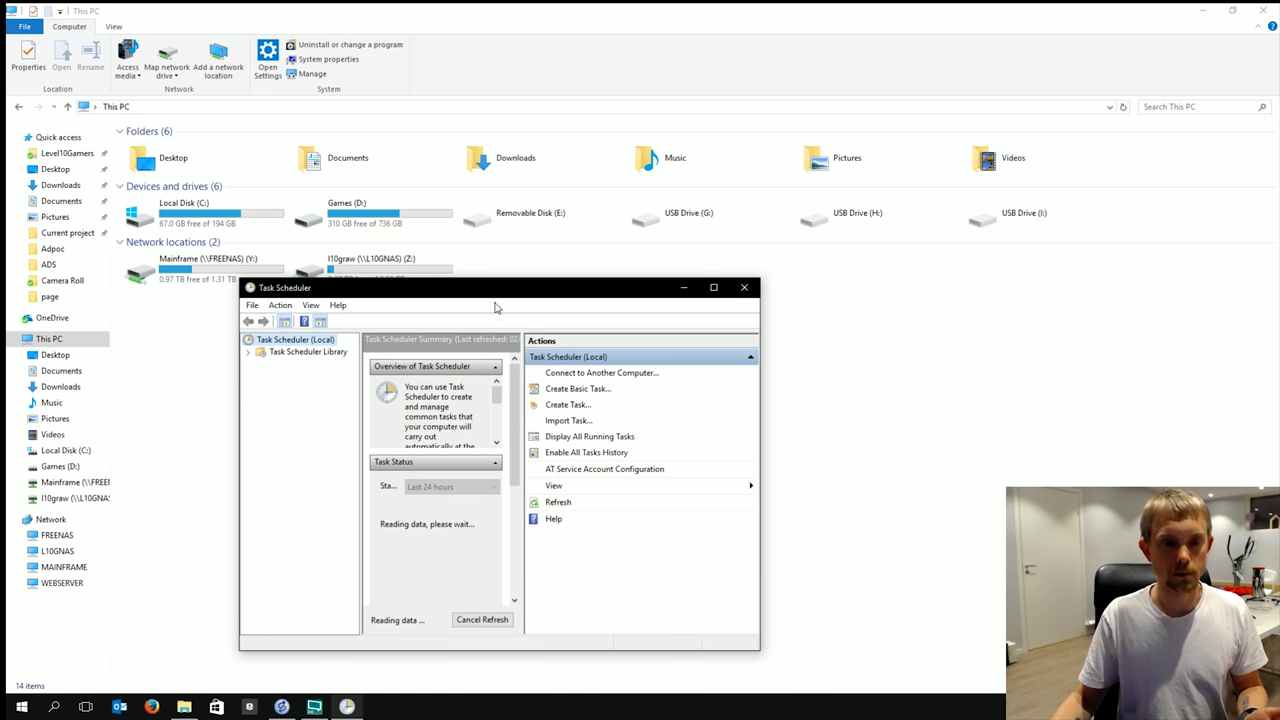
pyautogui.moveTo(505, 291); pyautogui.dragTo(676, 116)
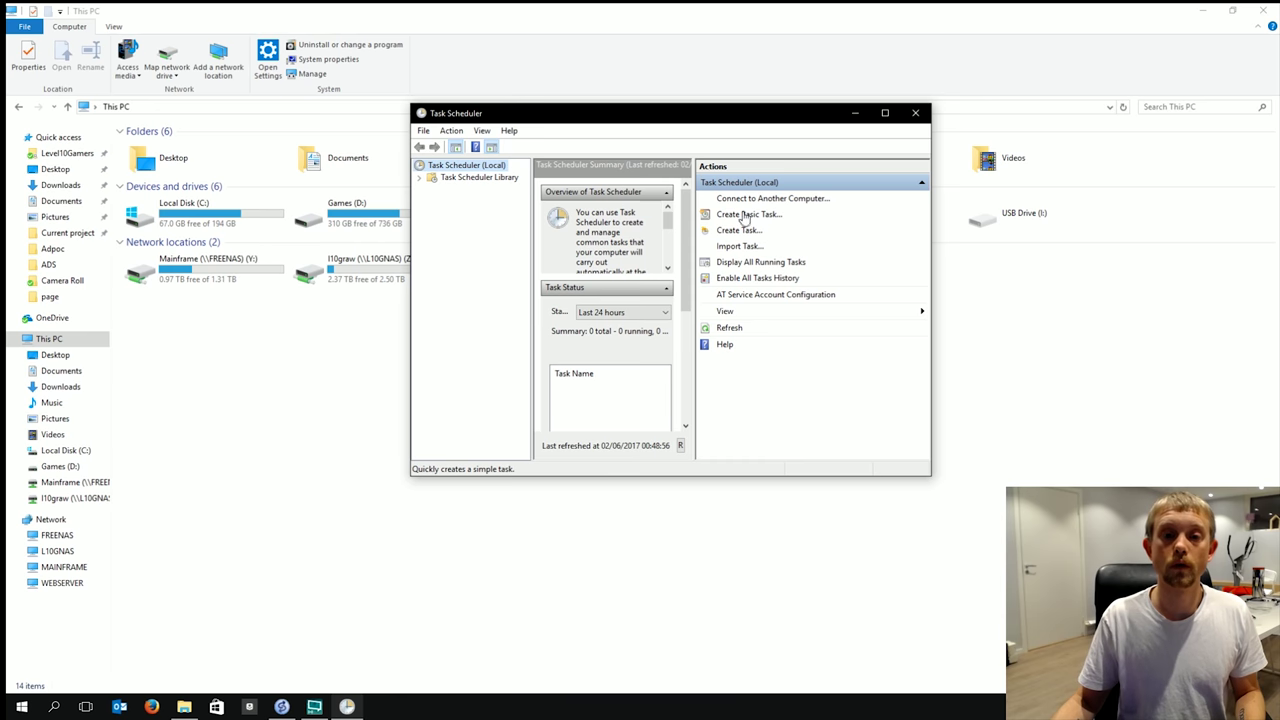
# Step: Start a new basic task in Task Scheduler named Sync
pyautogui.click(746, 216)
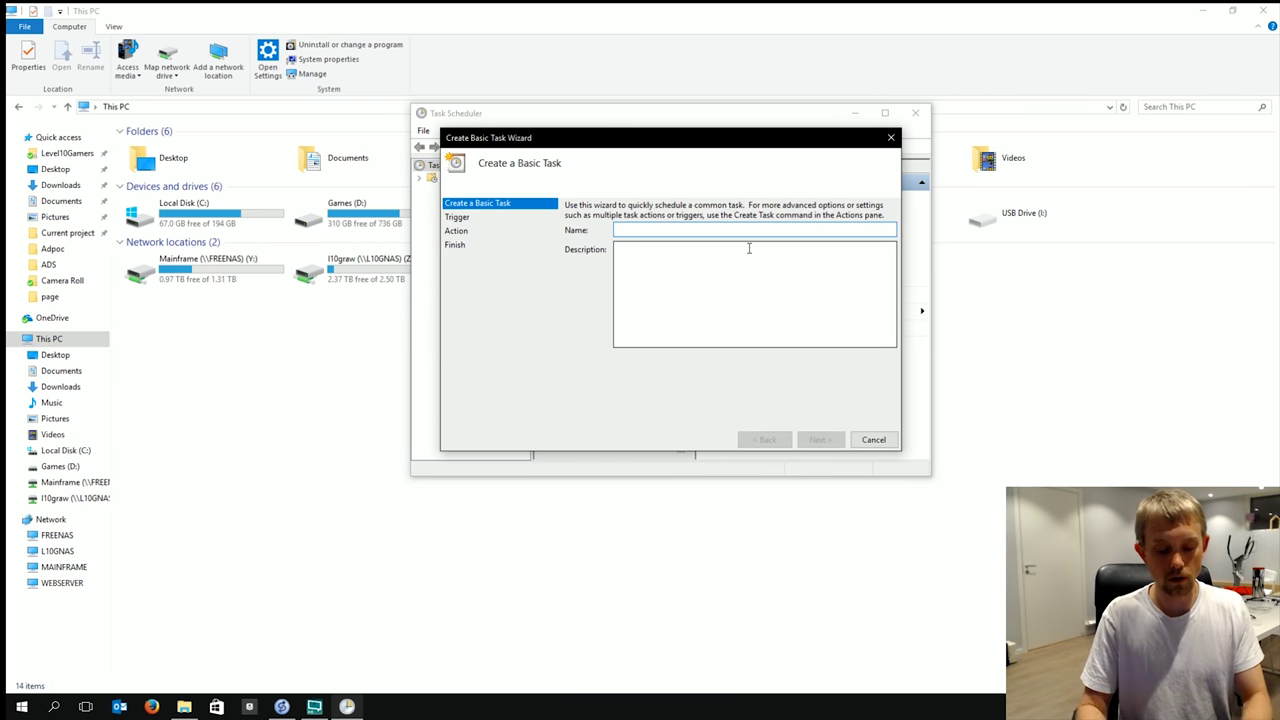
pyautogui.write('Sync')
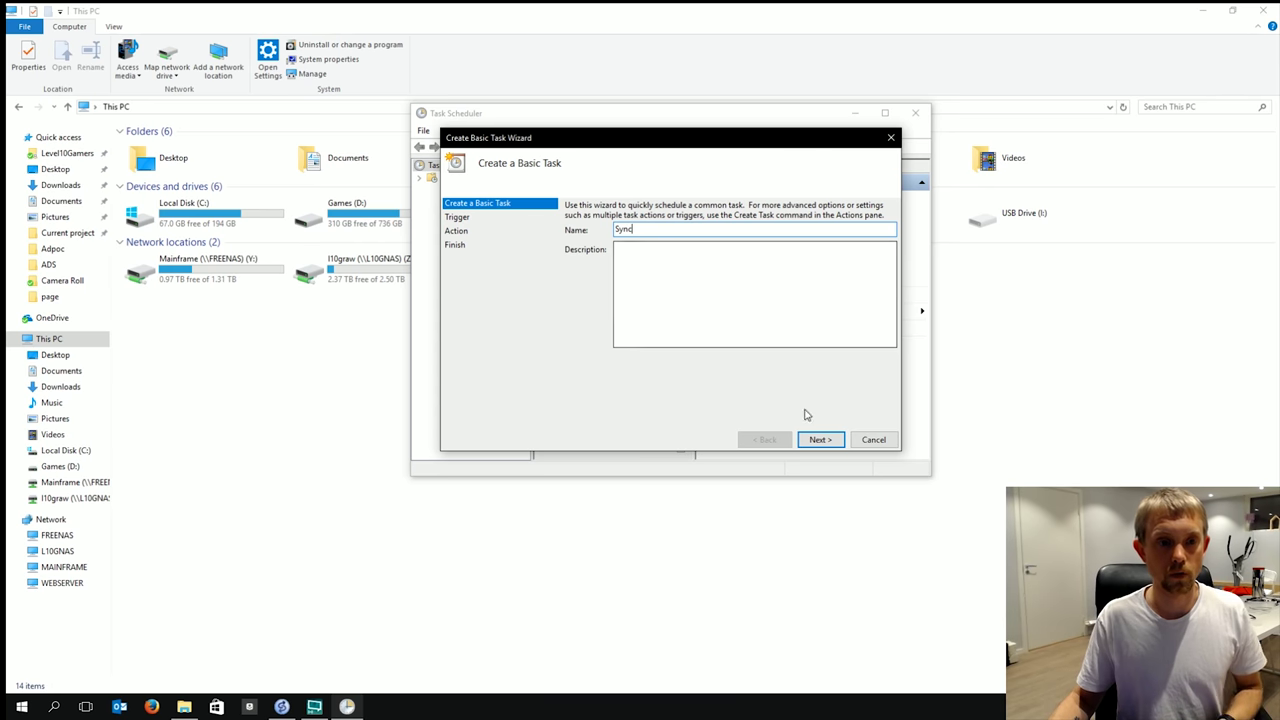
pyautogui.click(821, 439)
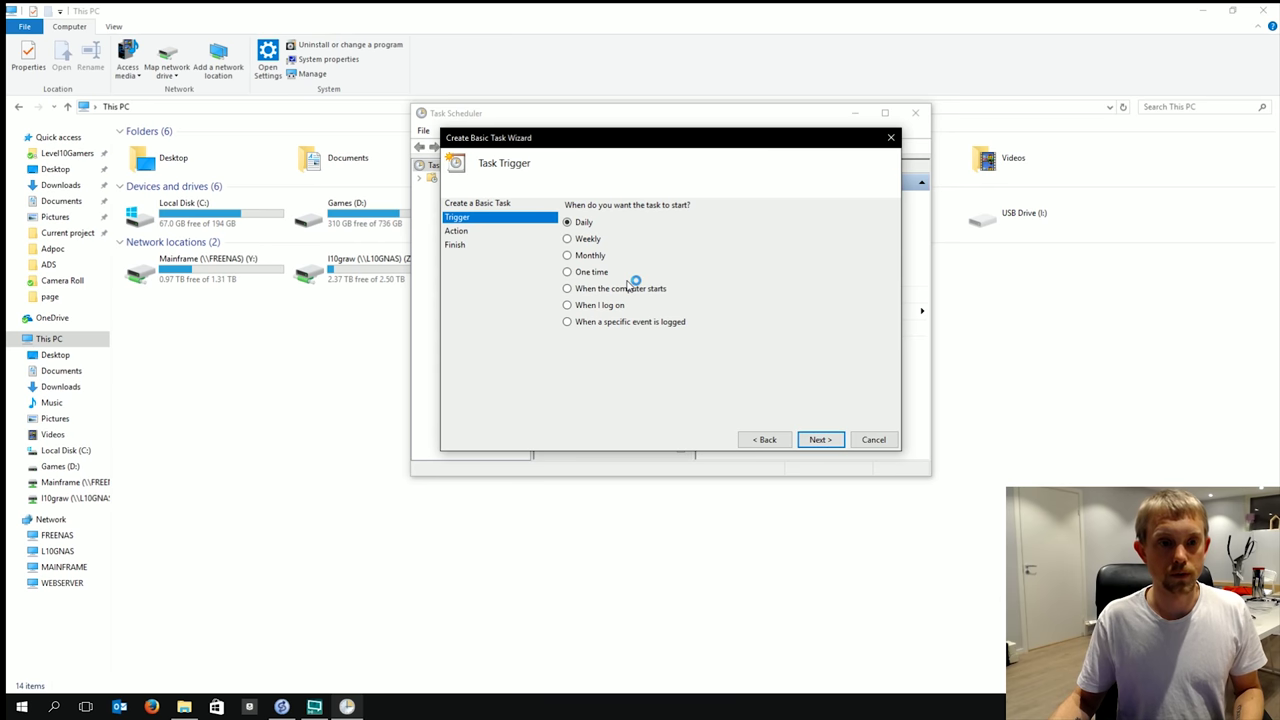
# Step: Give the Sync task a daily trigger with a start time of 03:00:00
pyautogui.click(824, 439)
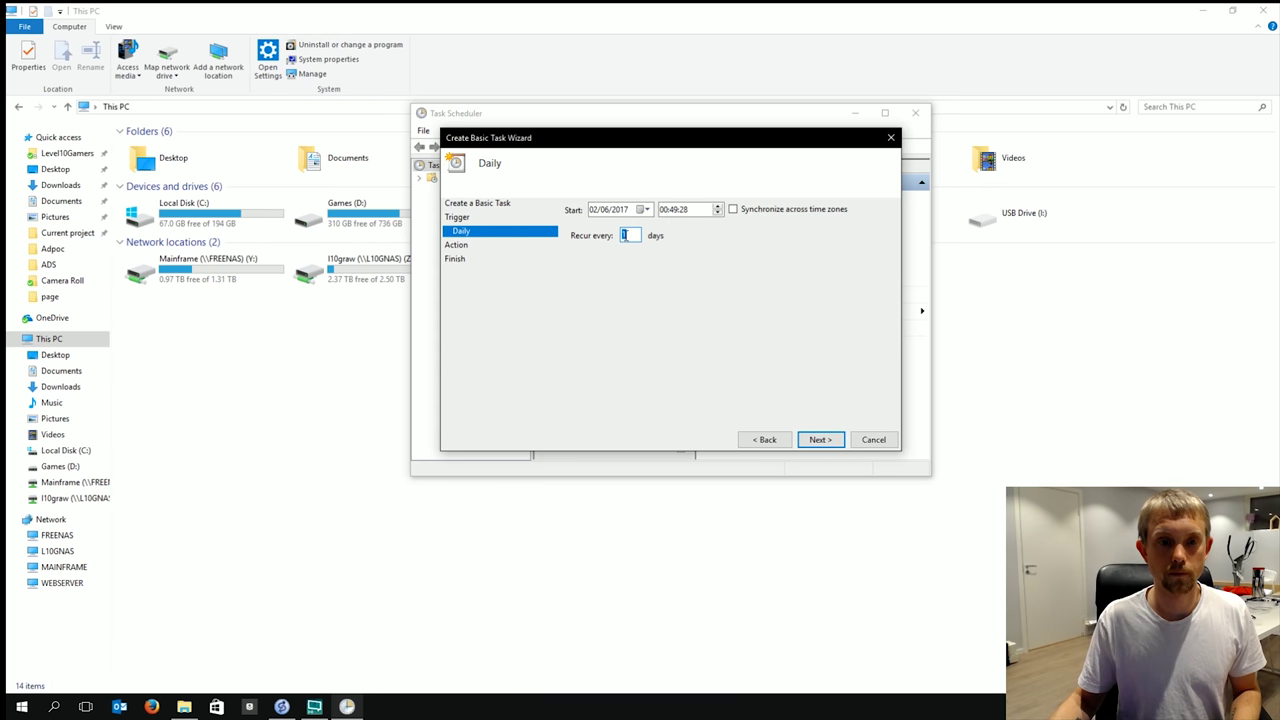
pyautogui.click(672, 210)
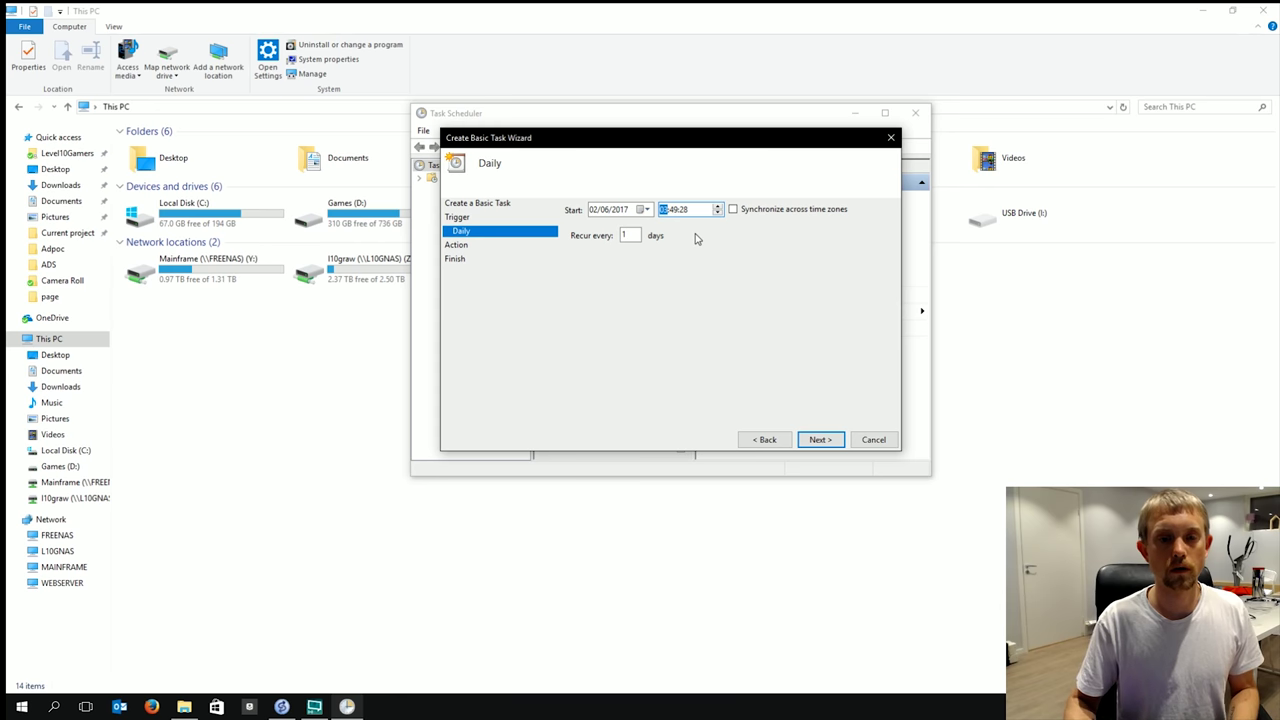
pyautogui.write('03:00:00')
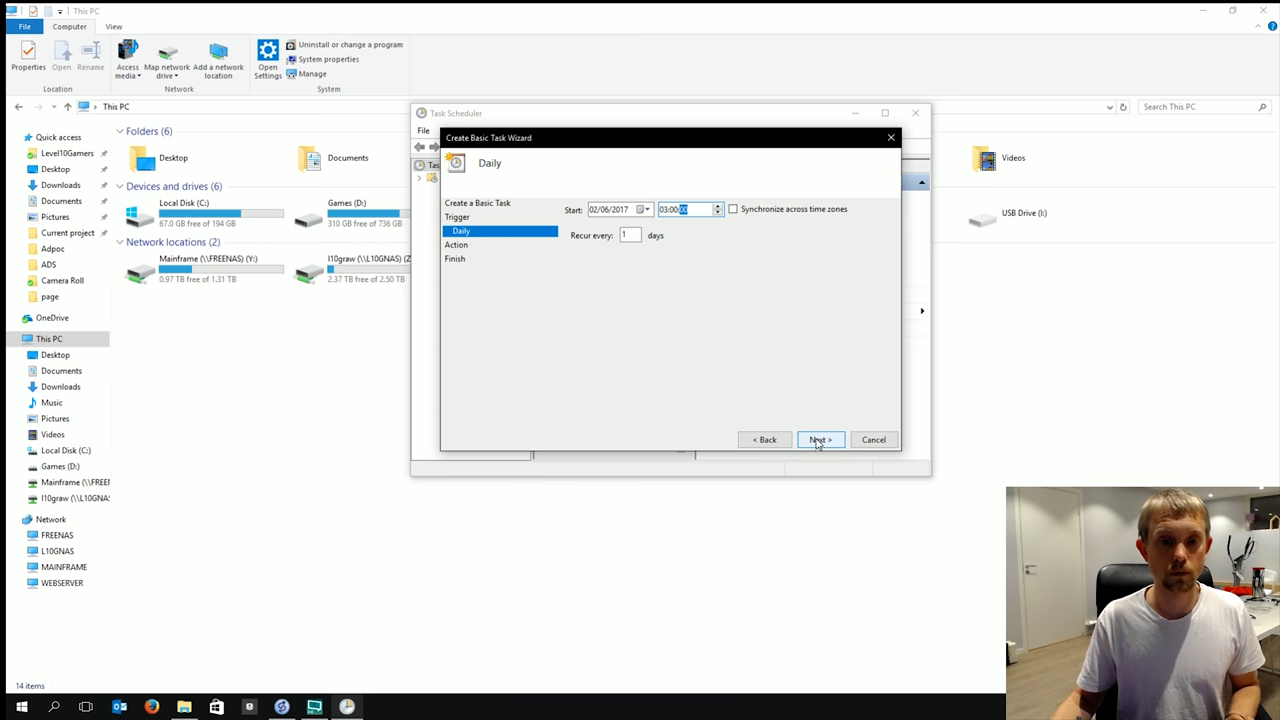
pyautogui.click(821, 441)
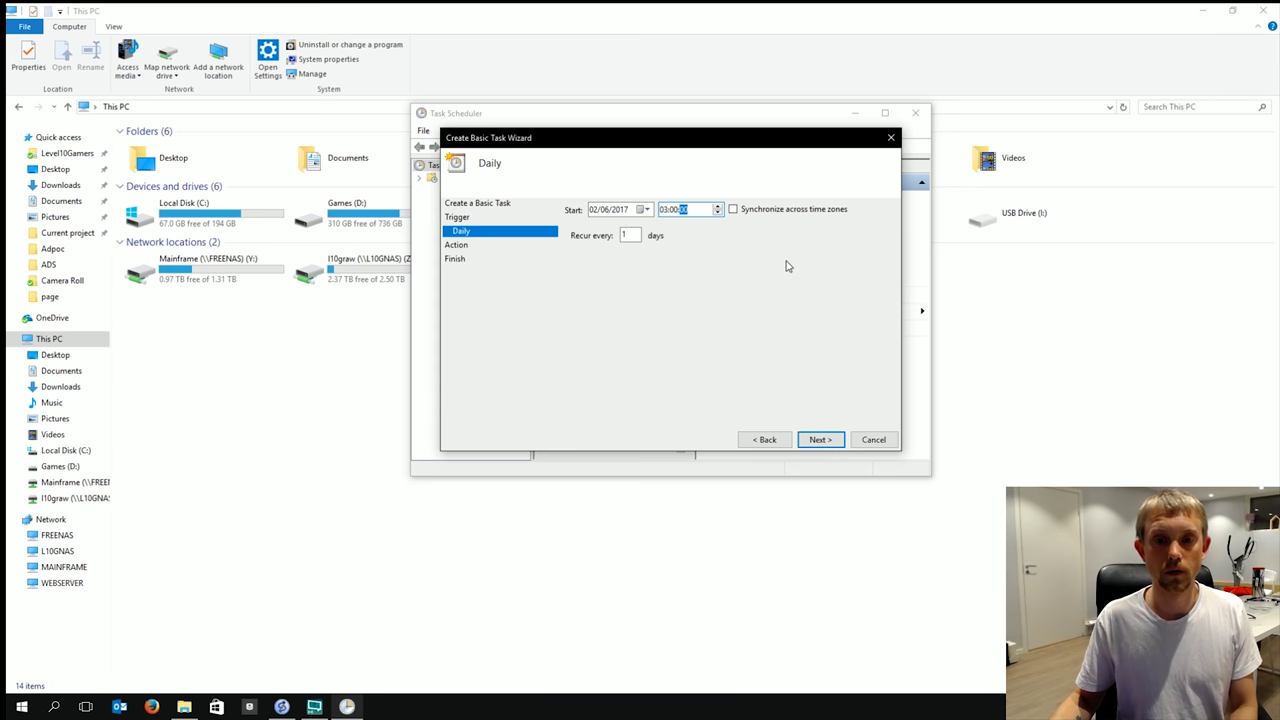
pyautogui.click(822, 439)
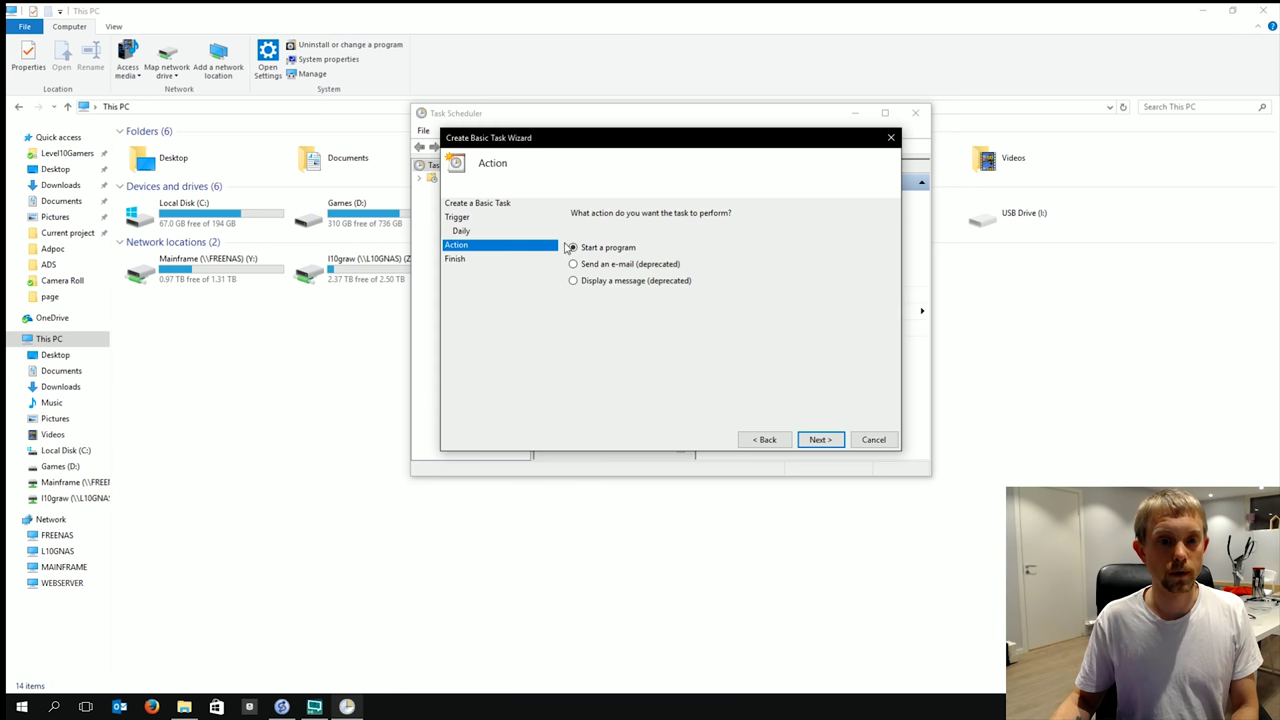
# Step: Set the task's action to start the program SyncToyCmd.exe from C:\Program Files\SyncToy 2.1
pyautogui.click(818, 439)
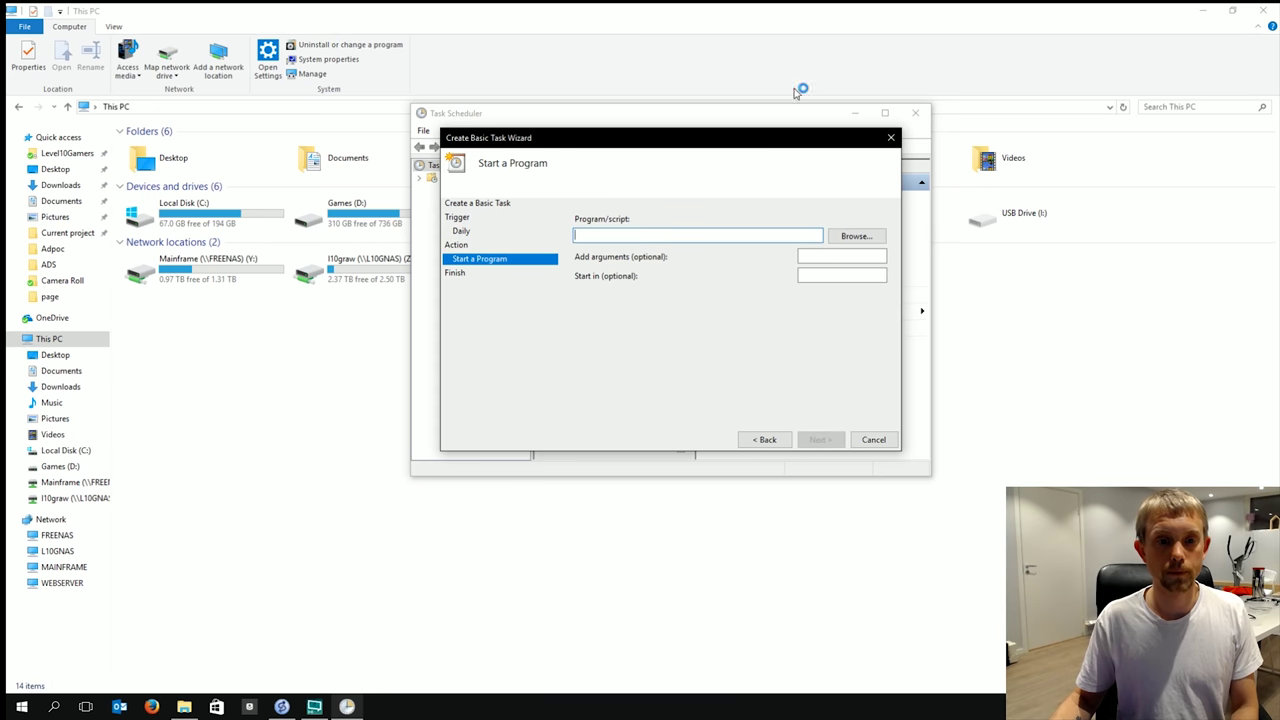
pyautogui.click(849, 238)
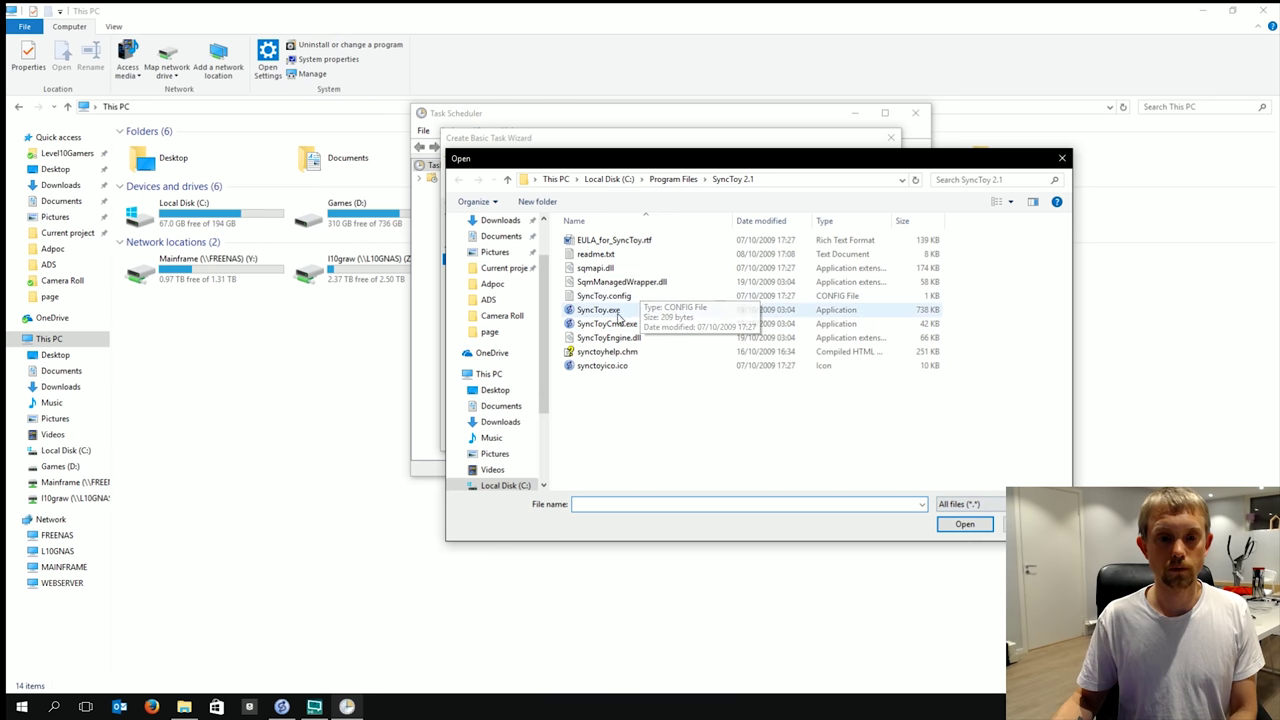
pyautogui.click(643, 324)
pyautogui.click(966, 526)
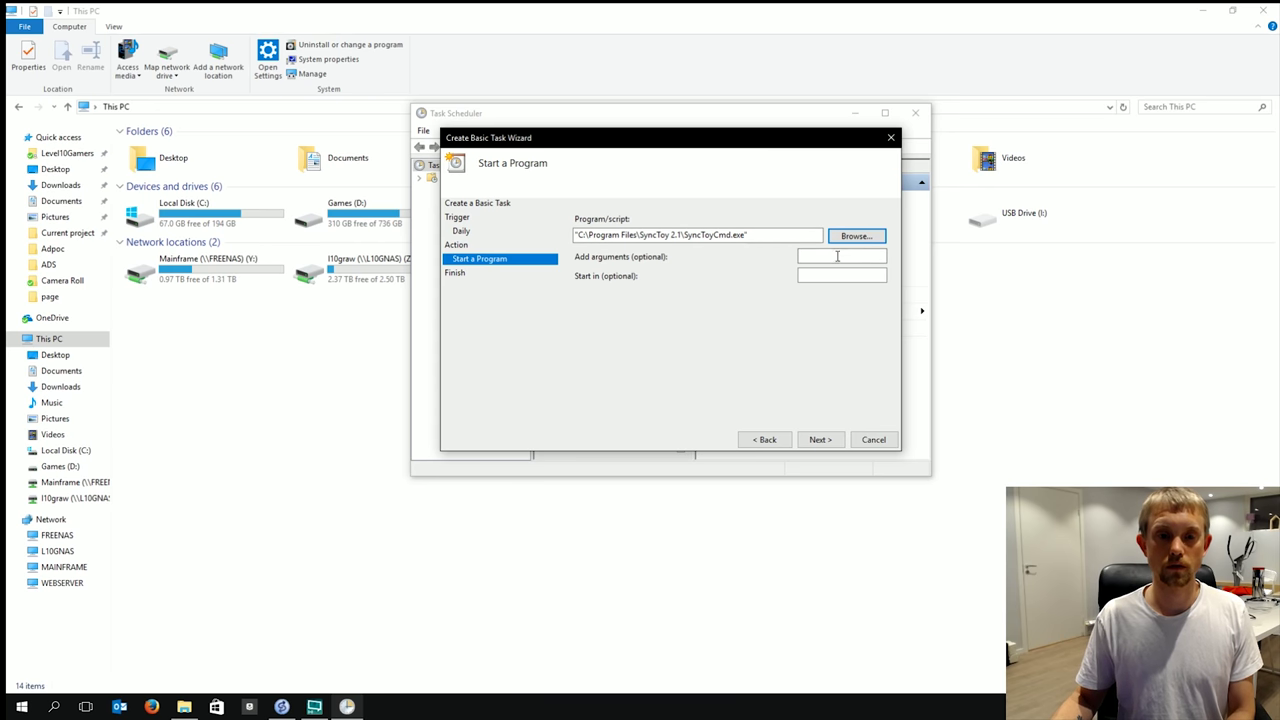
# Step: Add the argument -R to the program and finish creating the Sync task
pyautogui.click(827, 259)
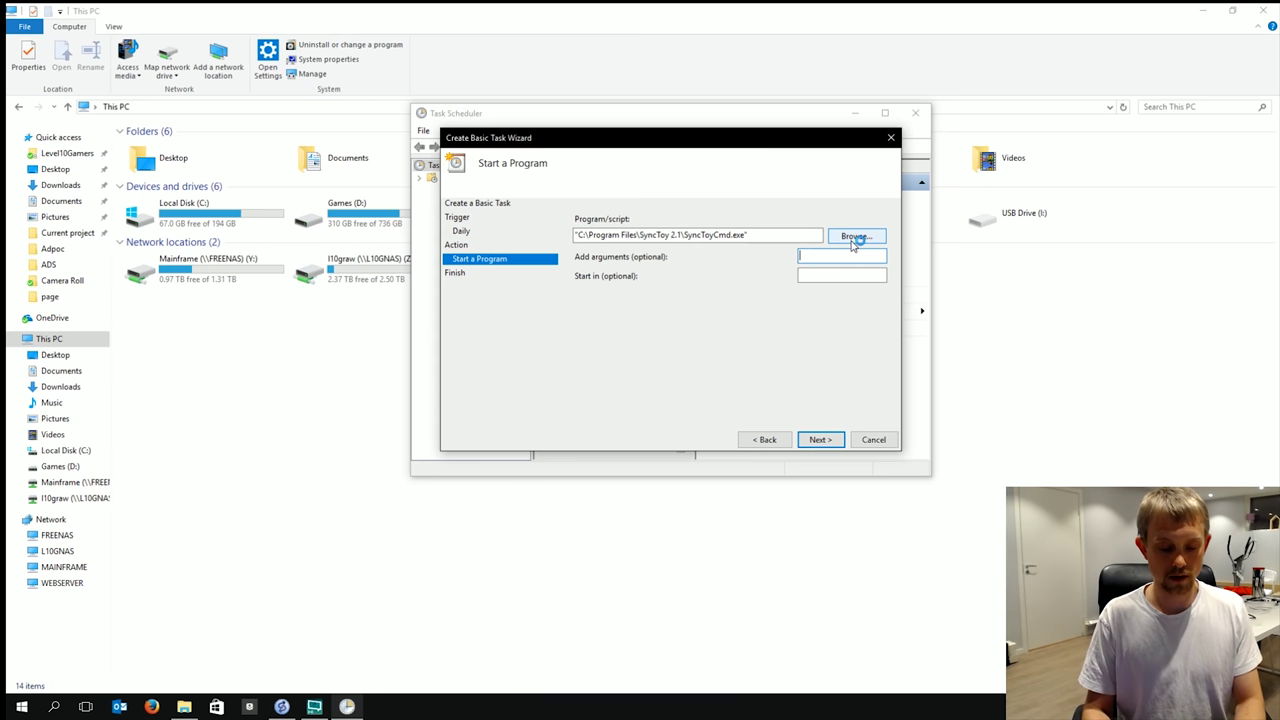
pyautogui.write('-R')
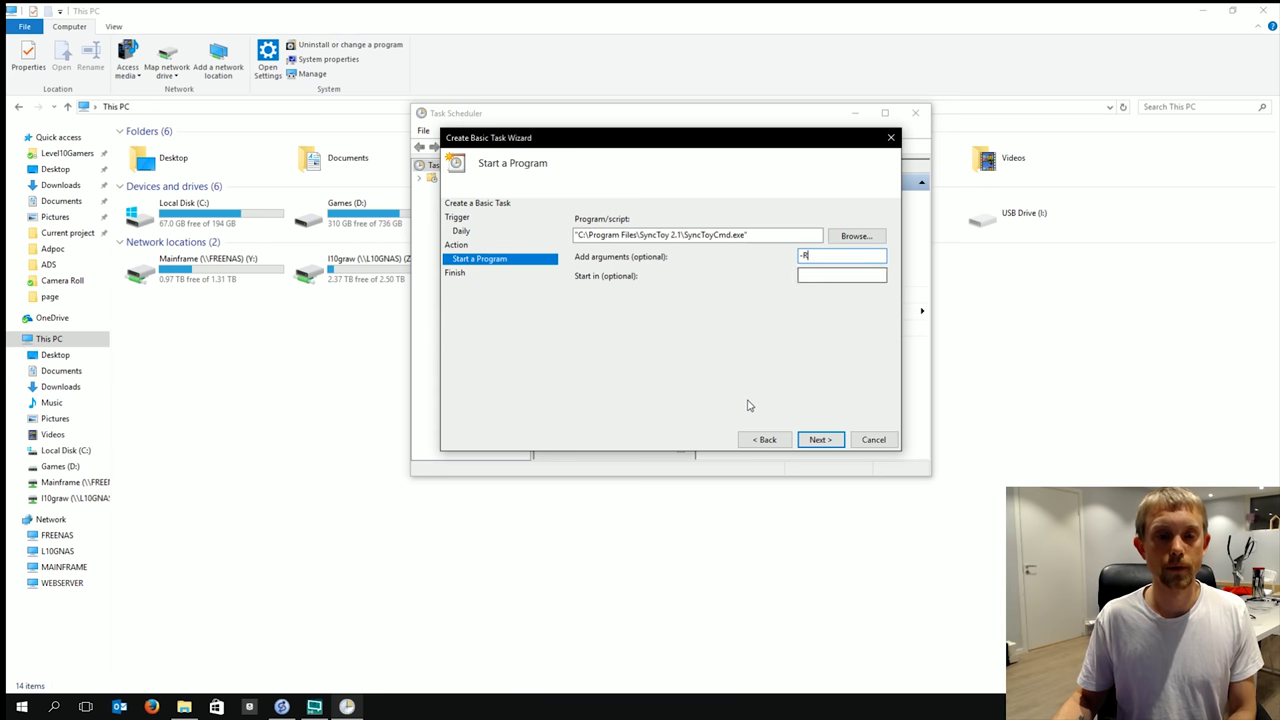
pyautogui.click(820, 440)
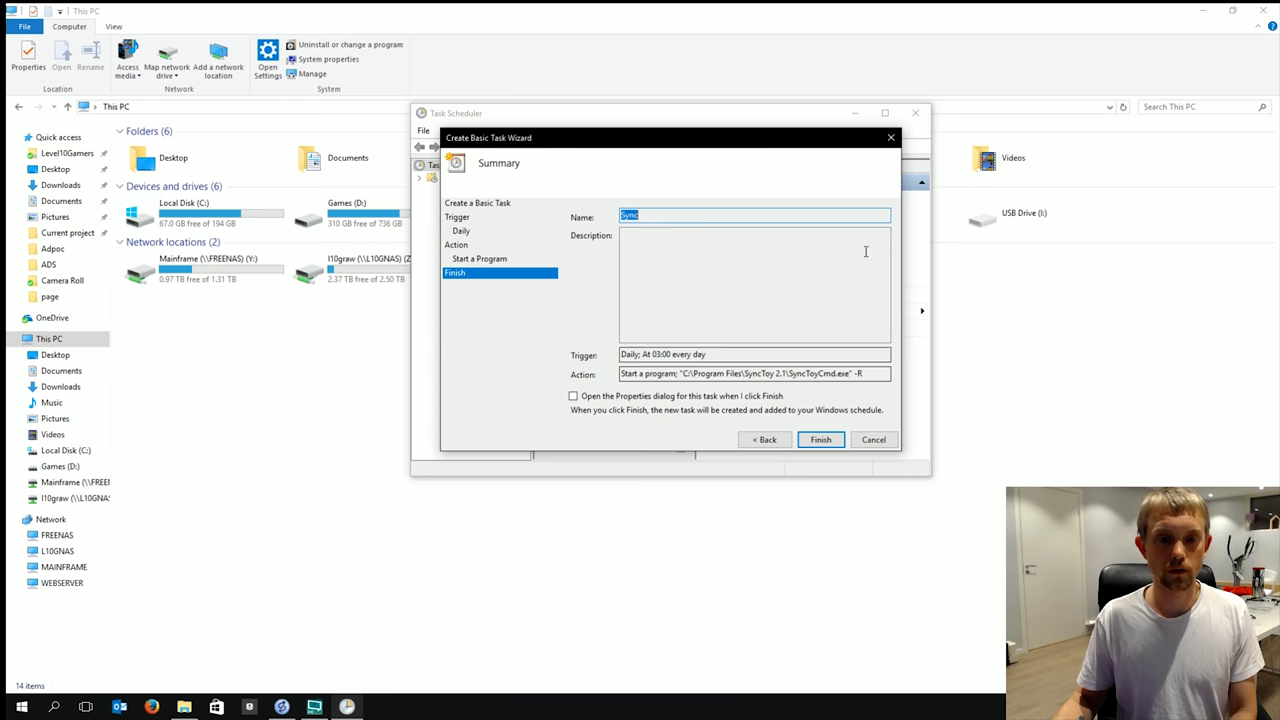
pyautogui.click(820, 440)
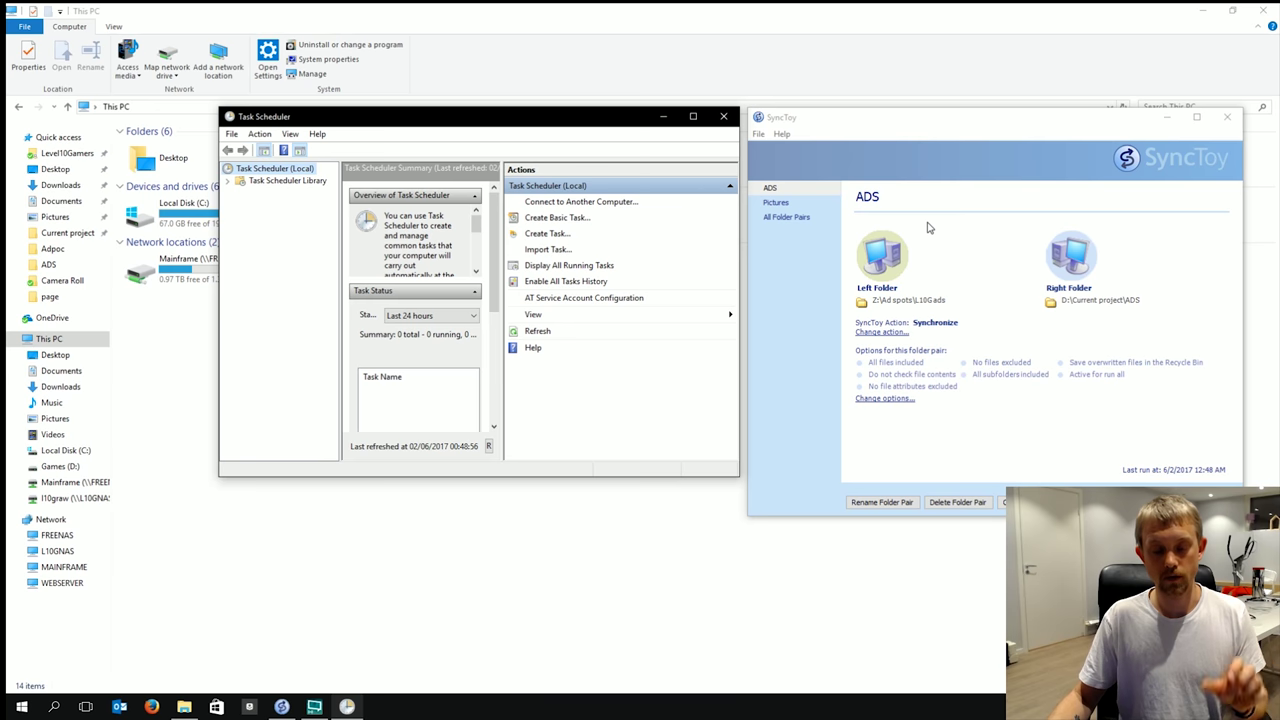
pyautogui.click(864, 302)
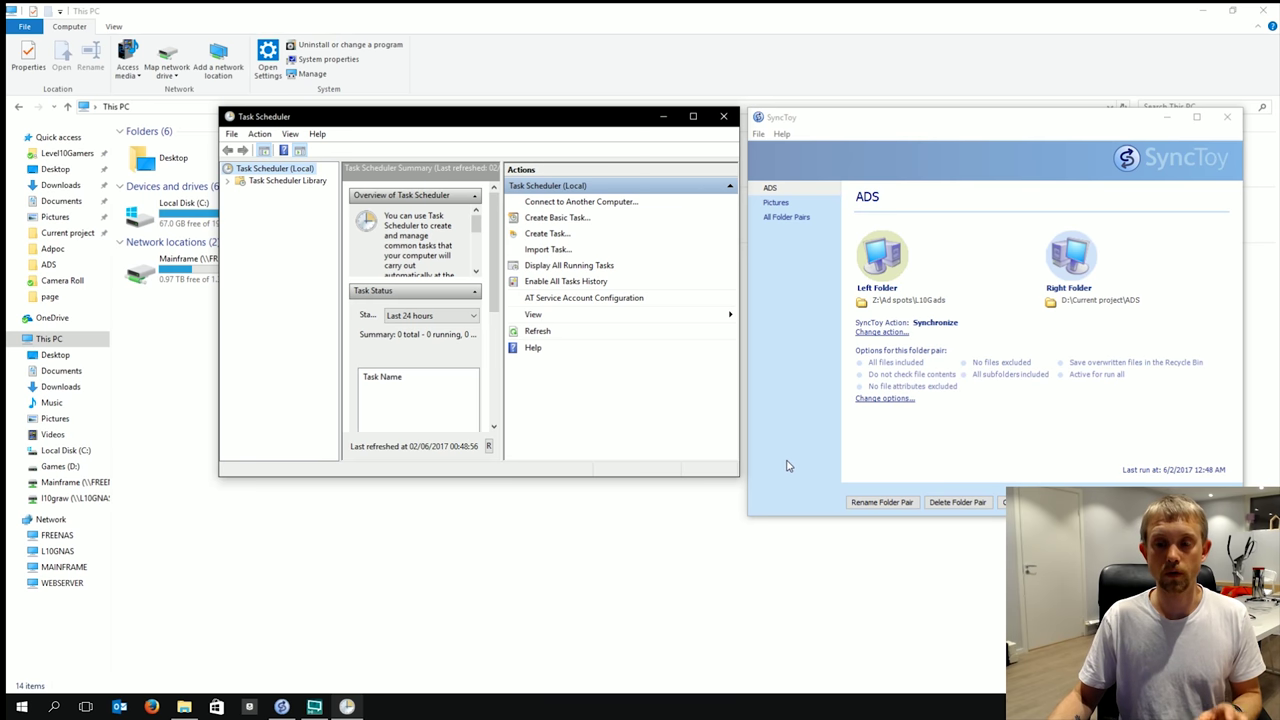